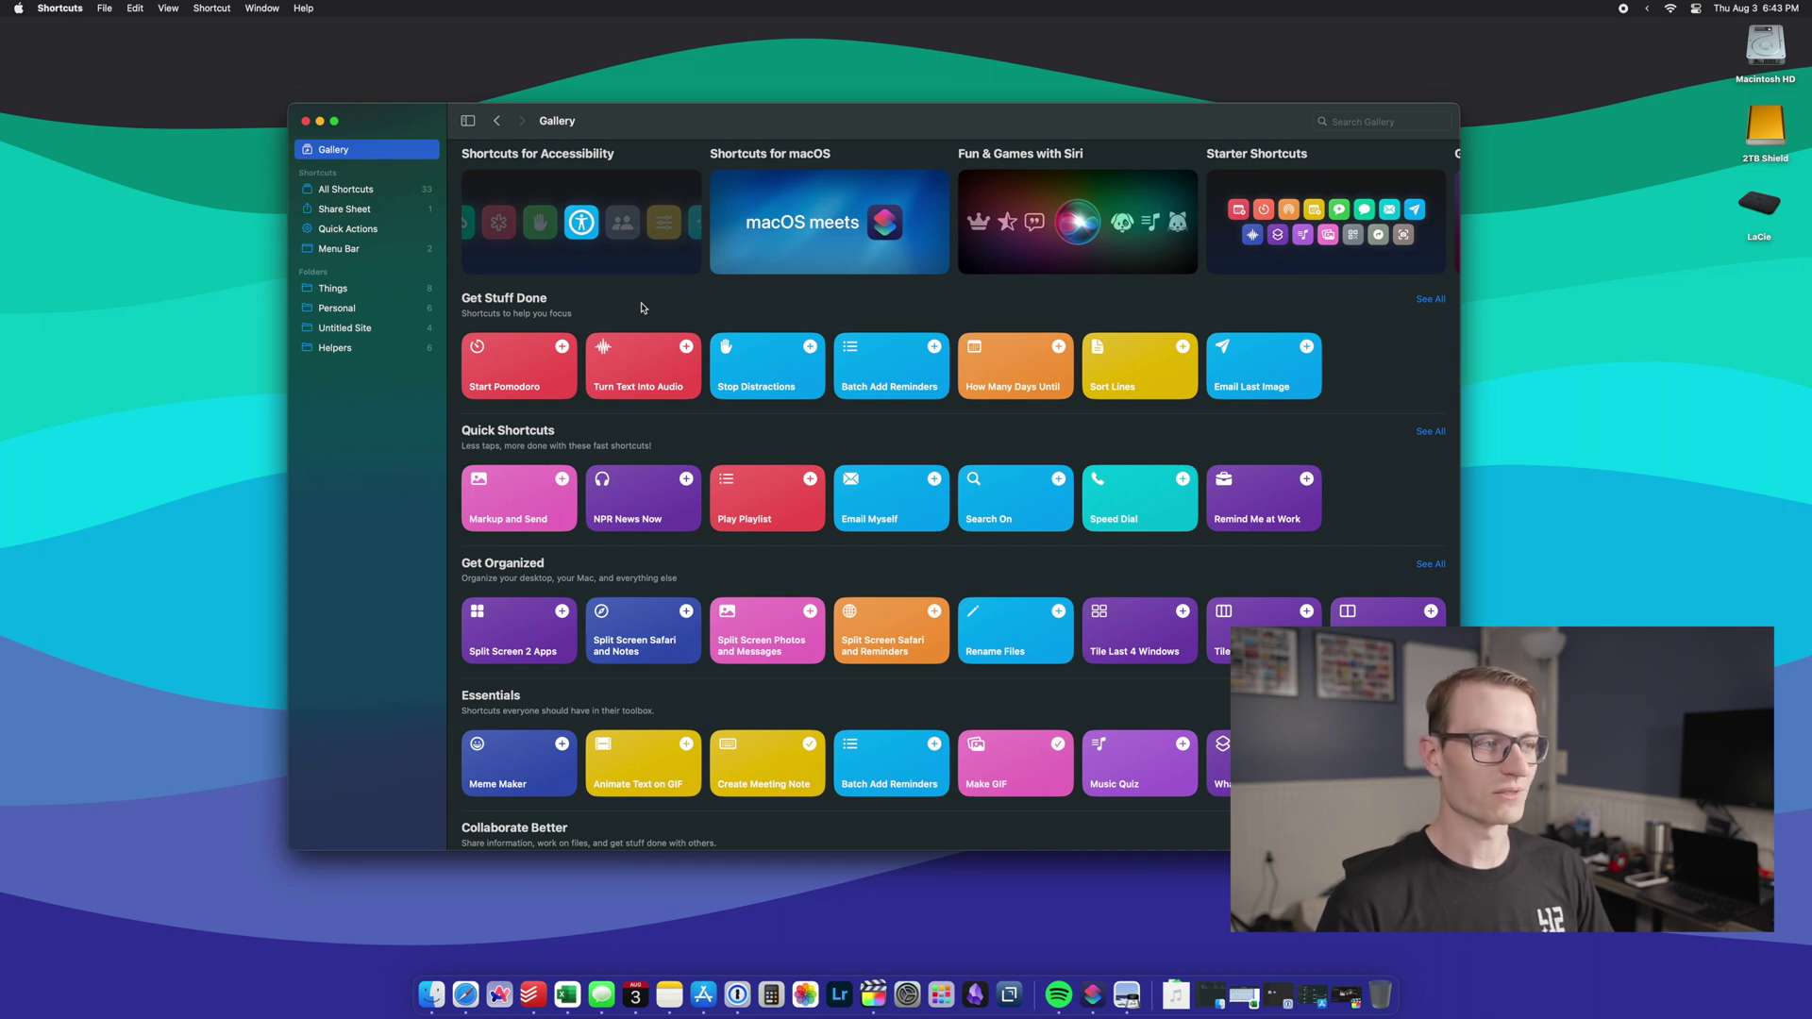
# - Open the How Many Days Until shortcut from the Gallery's Get Stuff Done row
pyautogui.click(1013, 370)
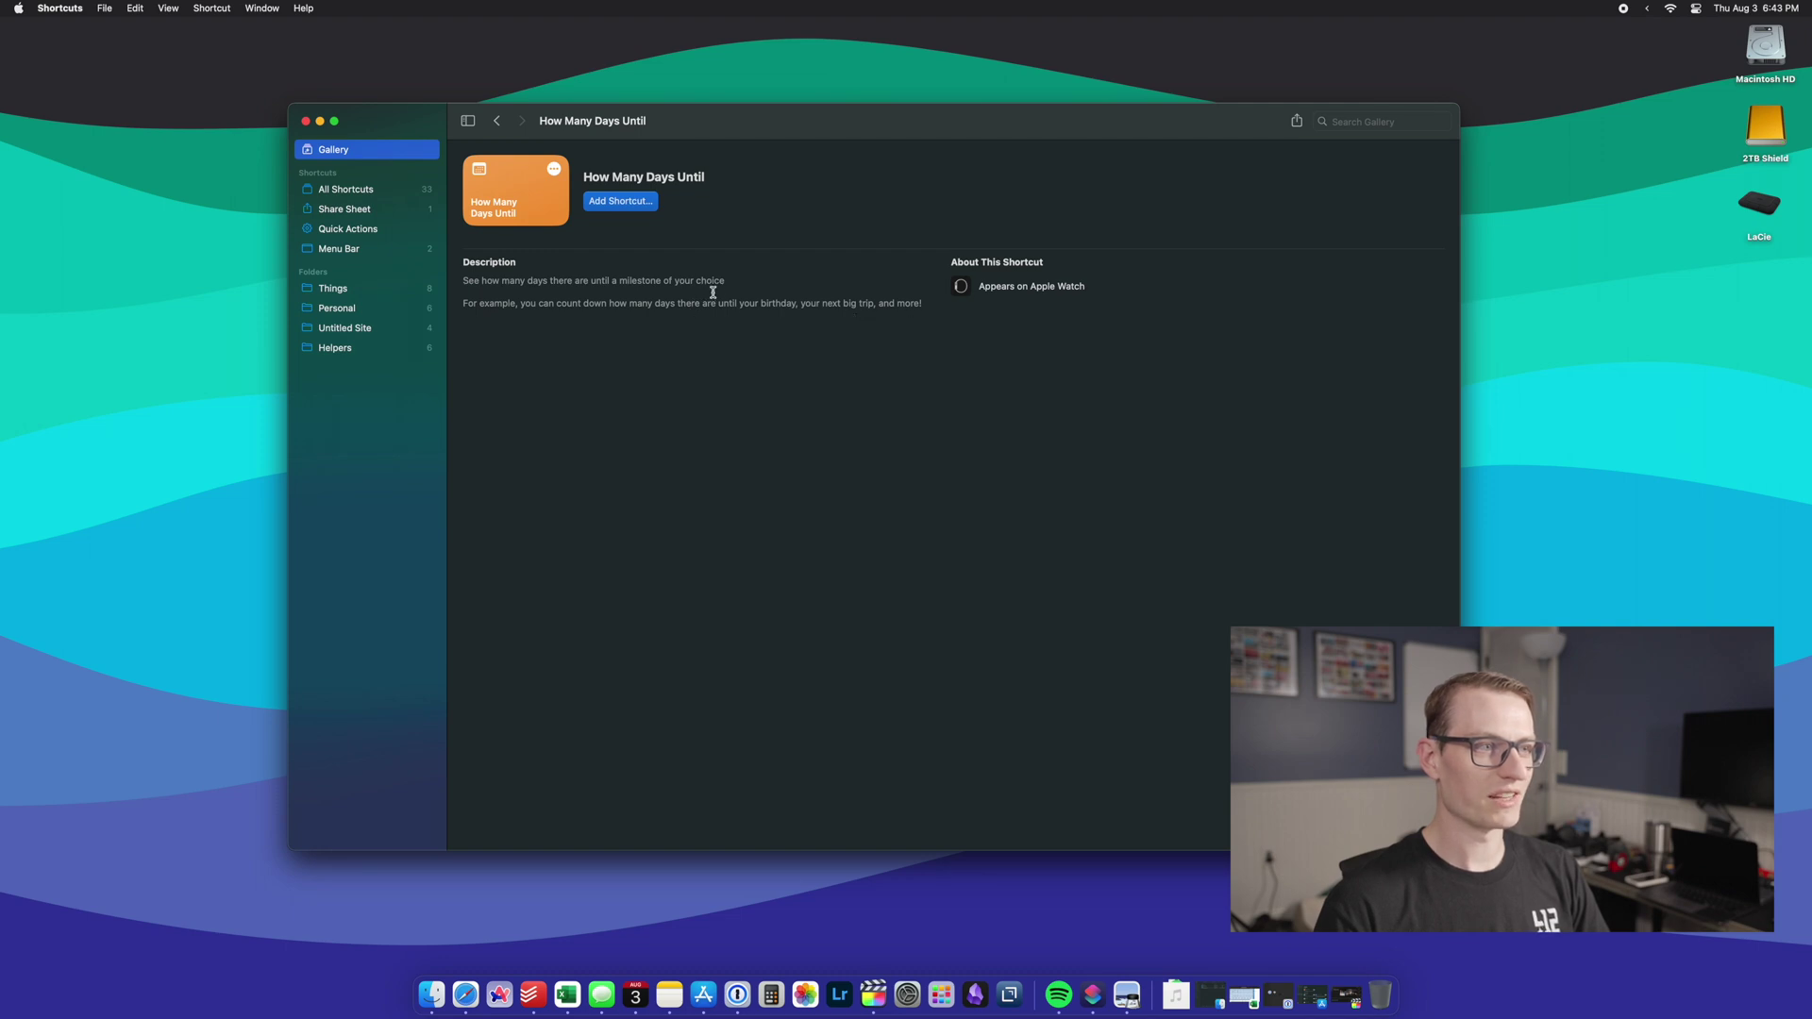
# - Preview the How Many Days Until actions: Text, Specified Date, time between dates, and Show
pyautogui.click(554, 173)
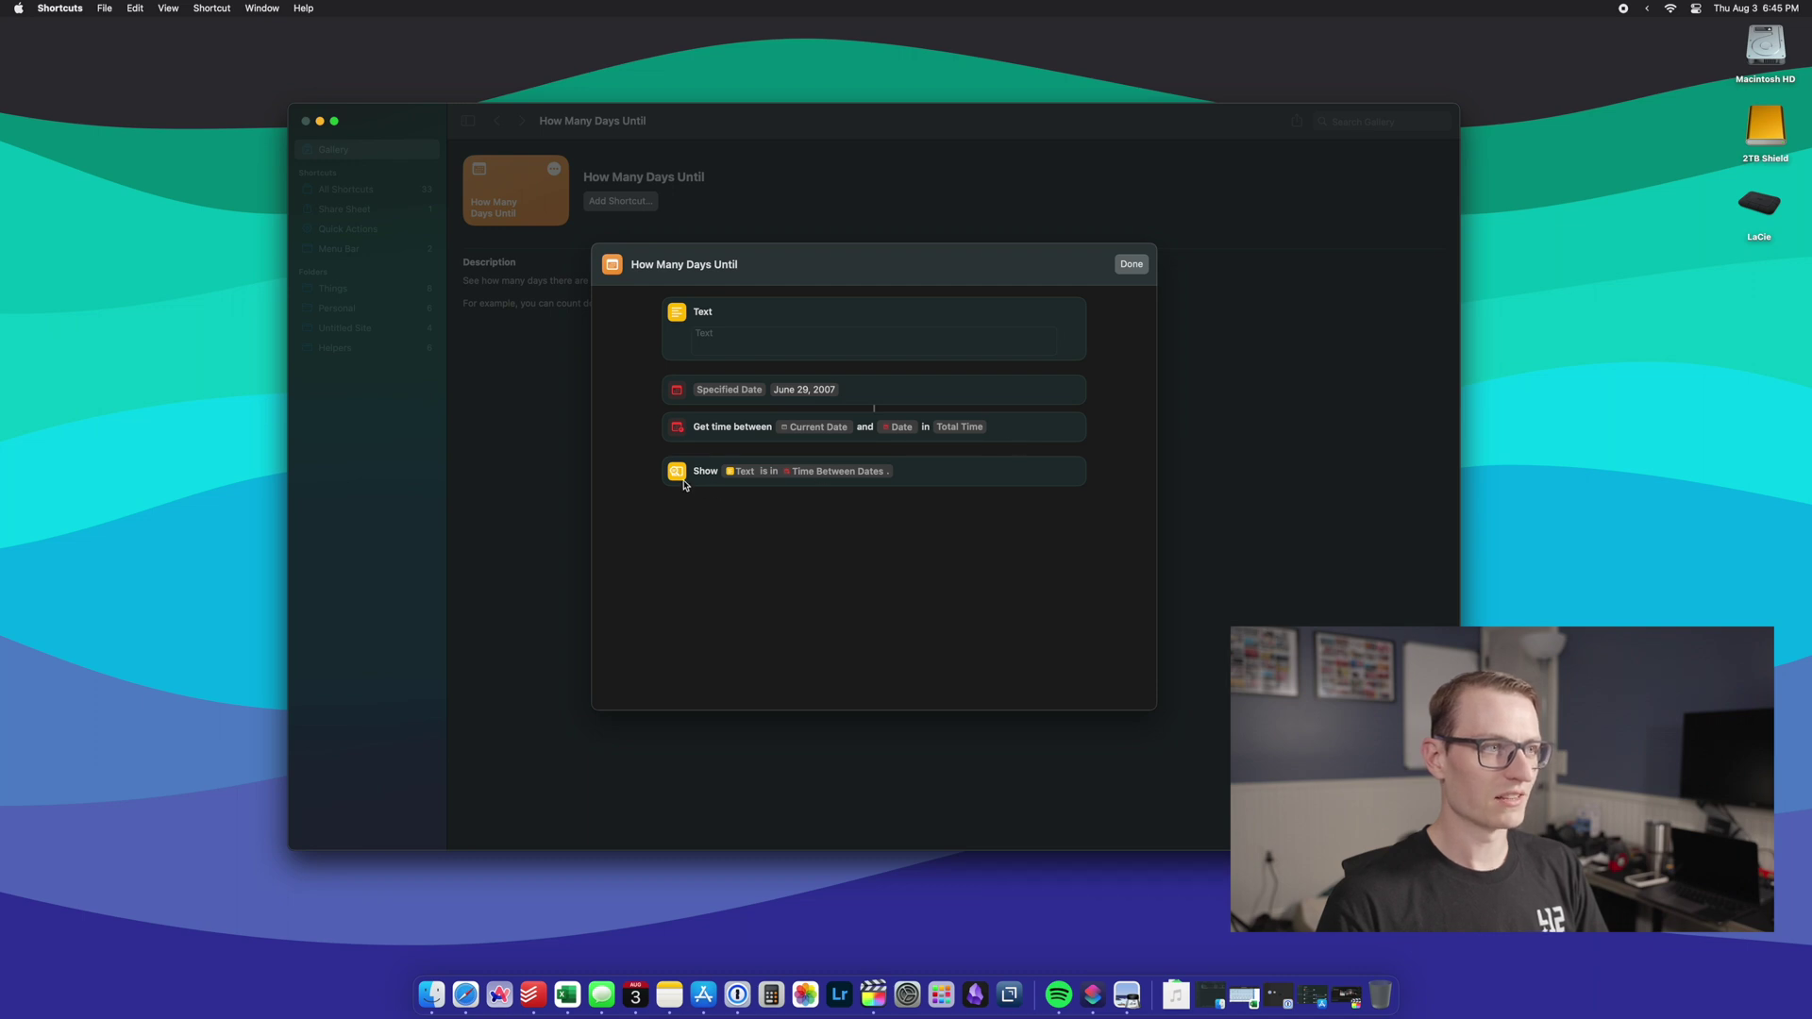
# - Close the action preview to return to the How Many Days Until gallery page
pyautogui.click(1131, 265)
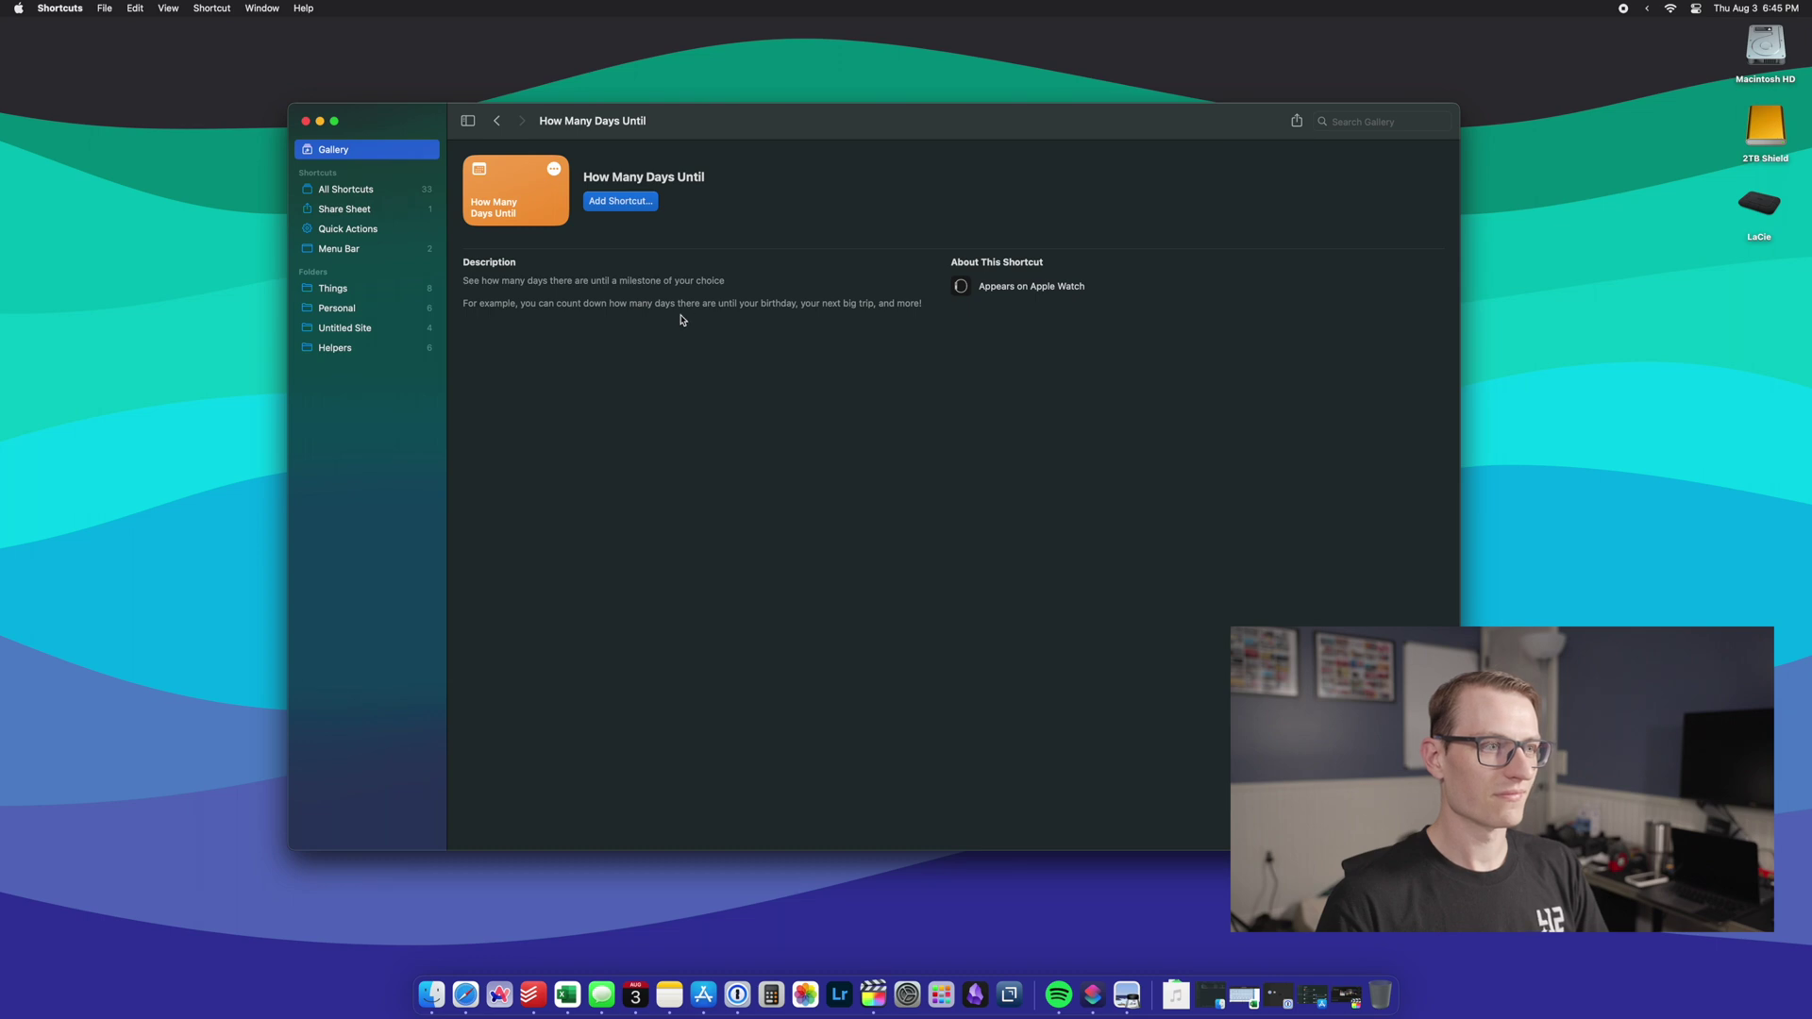
# - Add How Many Days Until with date August 4, 2024 and event 'One year from now', then view All Shortcuts
pyautogui.click(620, 204)
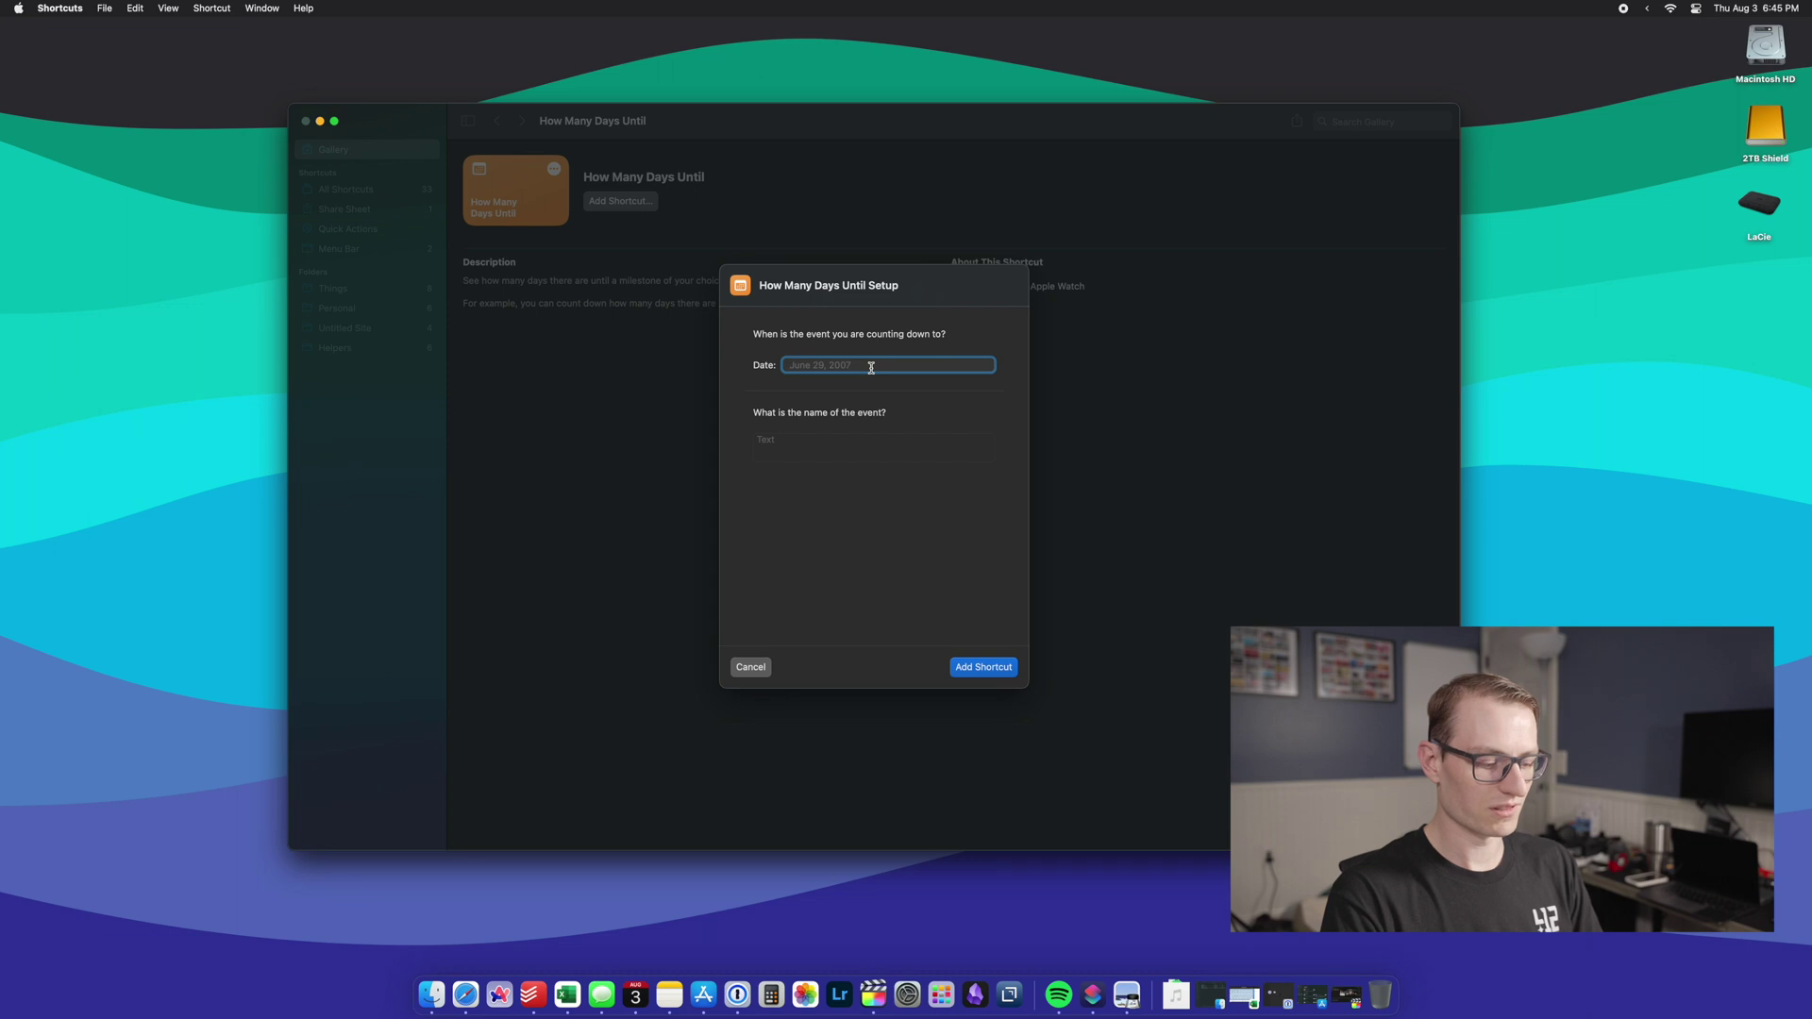
pyautogui.write('August')
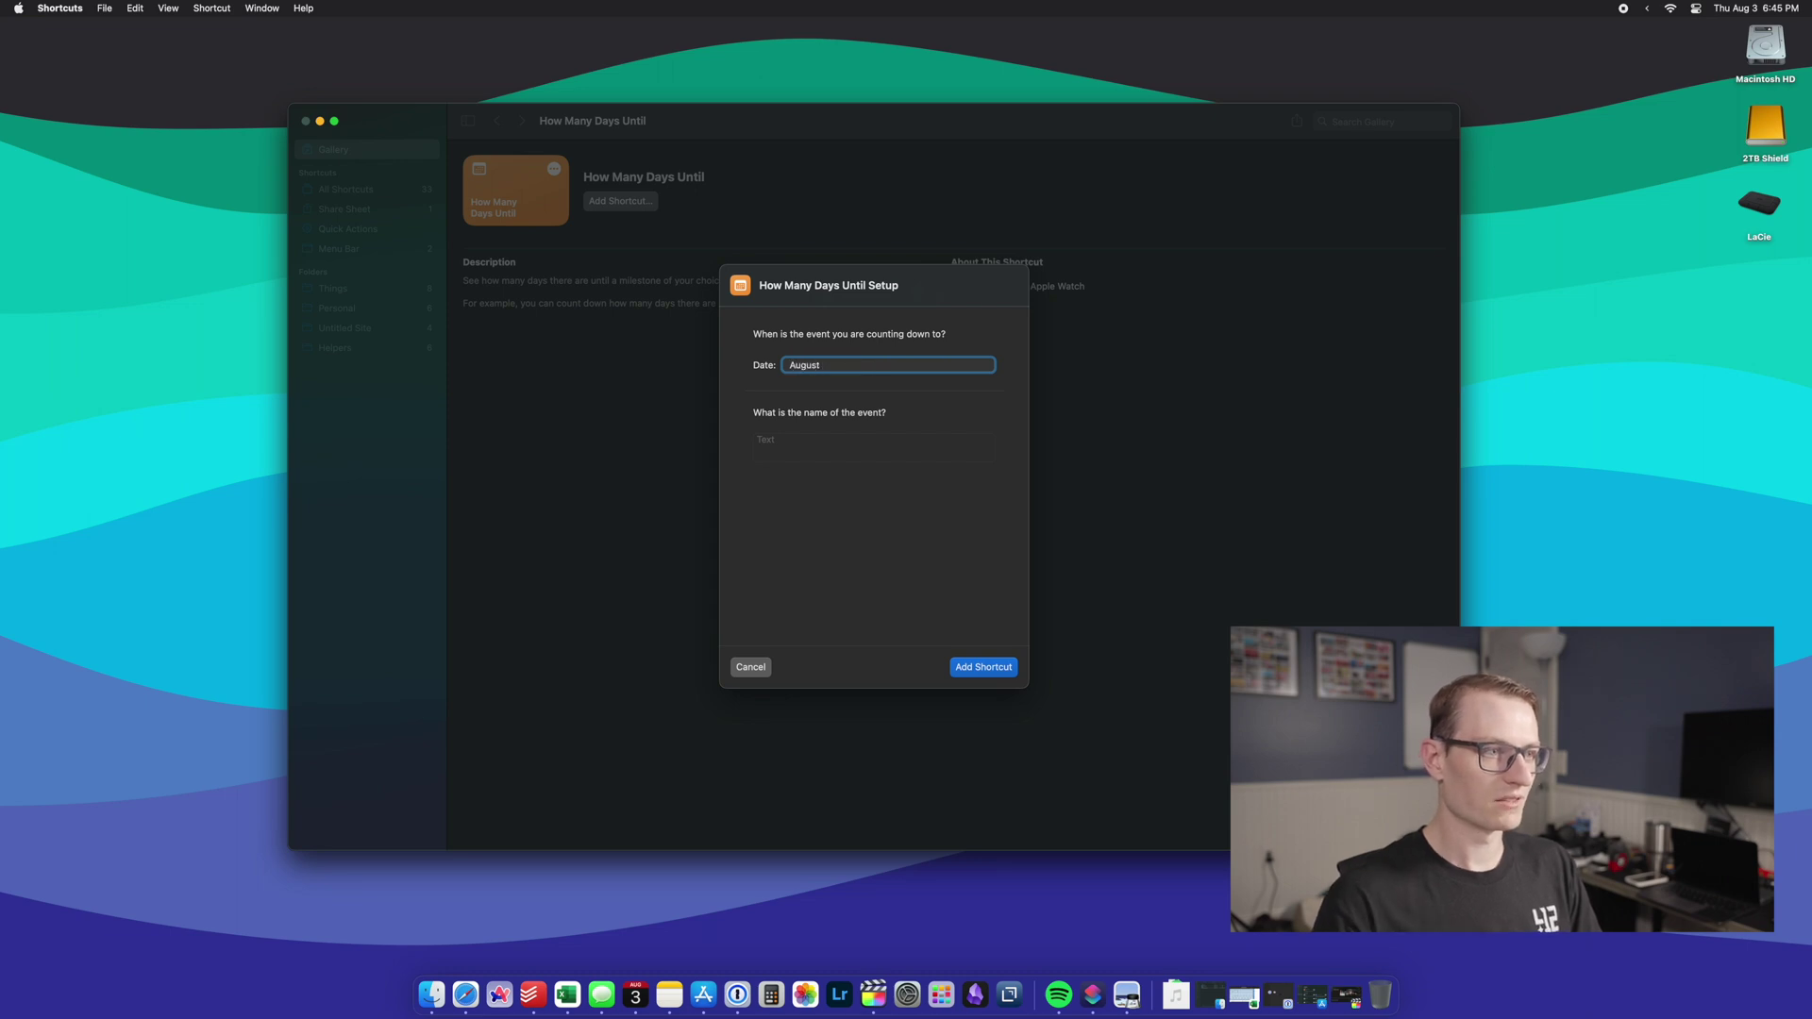
pyautogui.write(' 4, 2024')
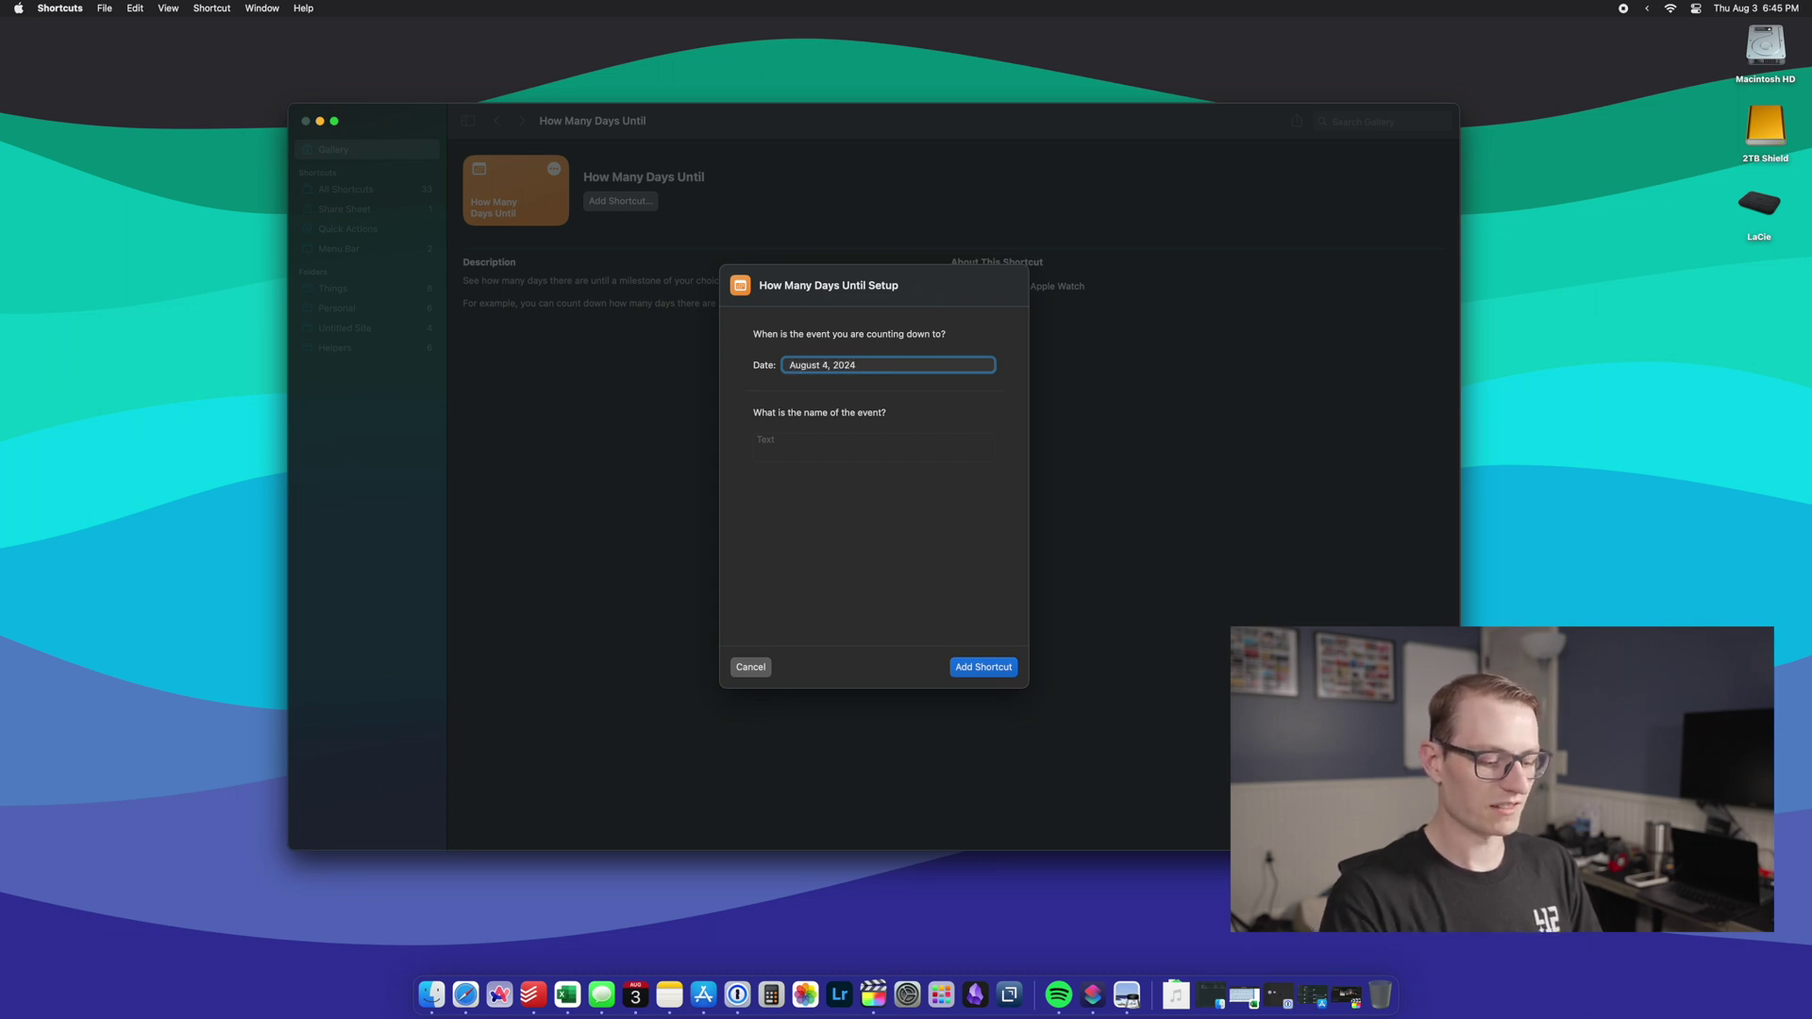
pyautogui.click(855, 446)
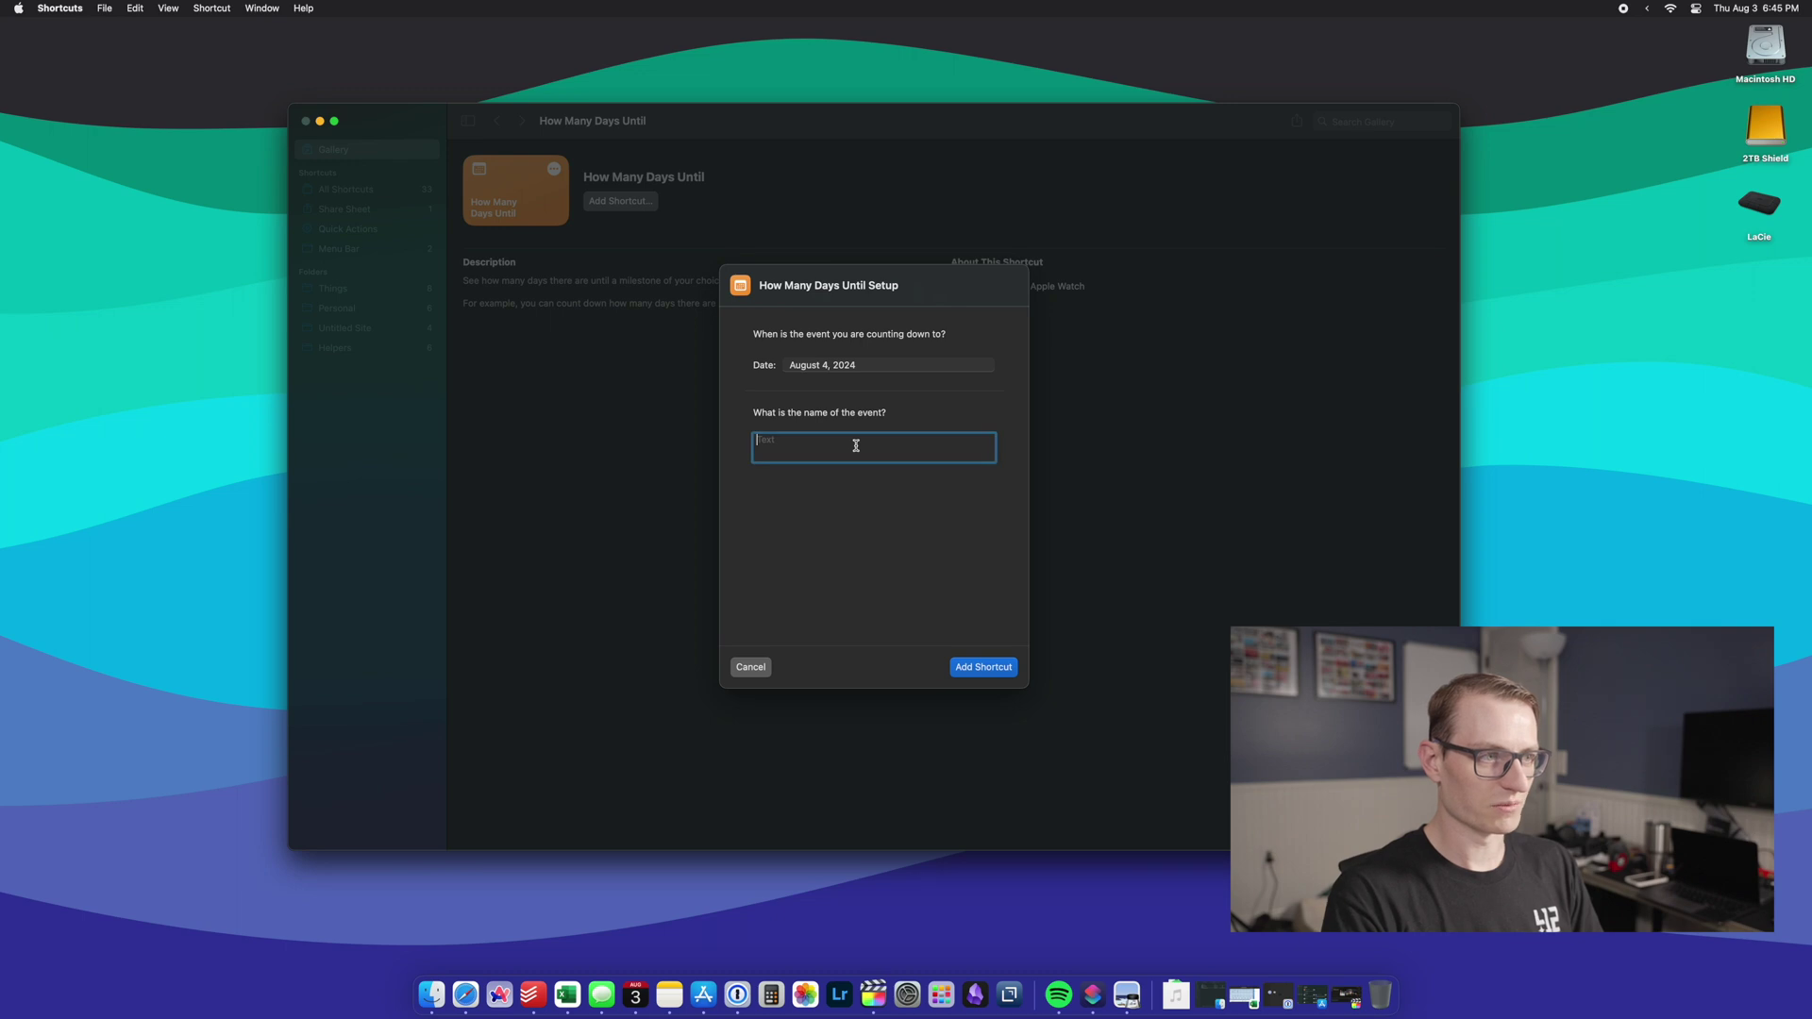
pyautogui.write('One yea')
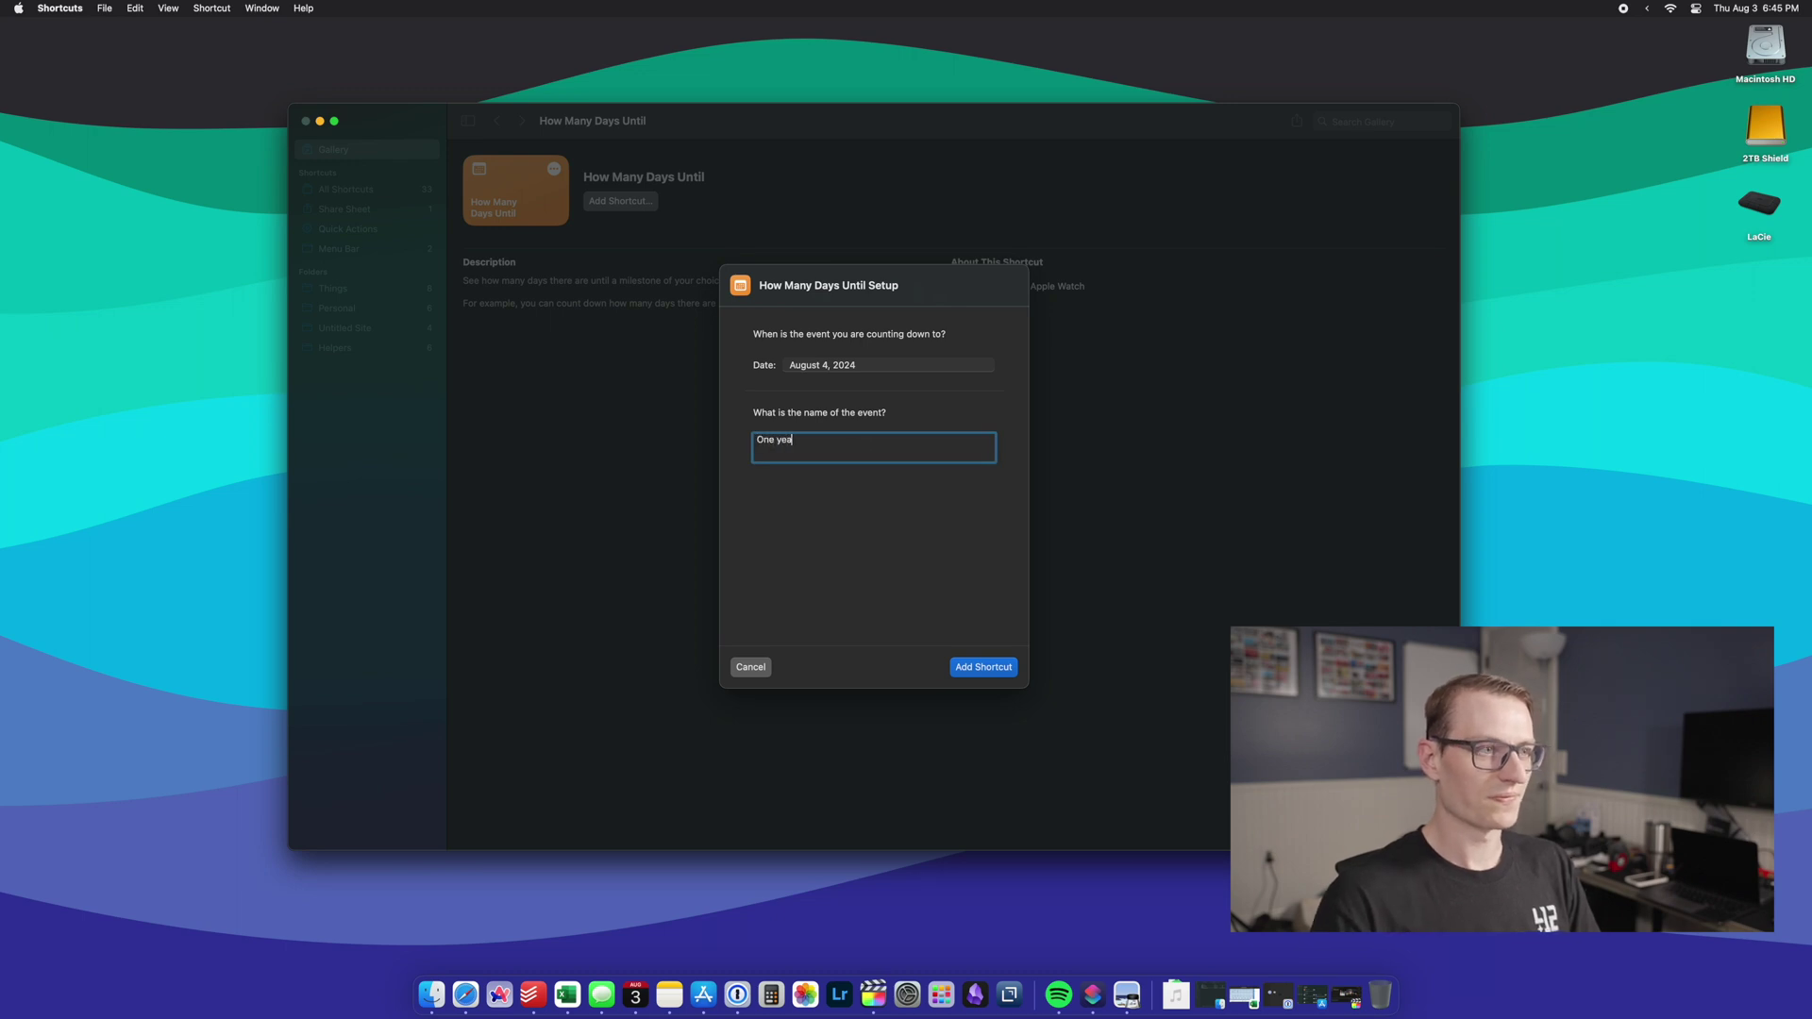
pyautogui.write('r from now')
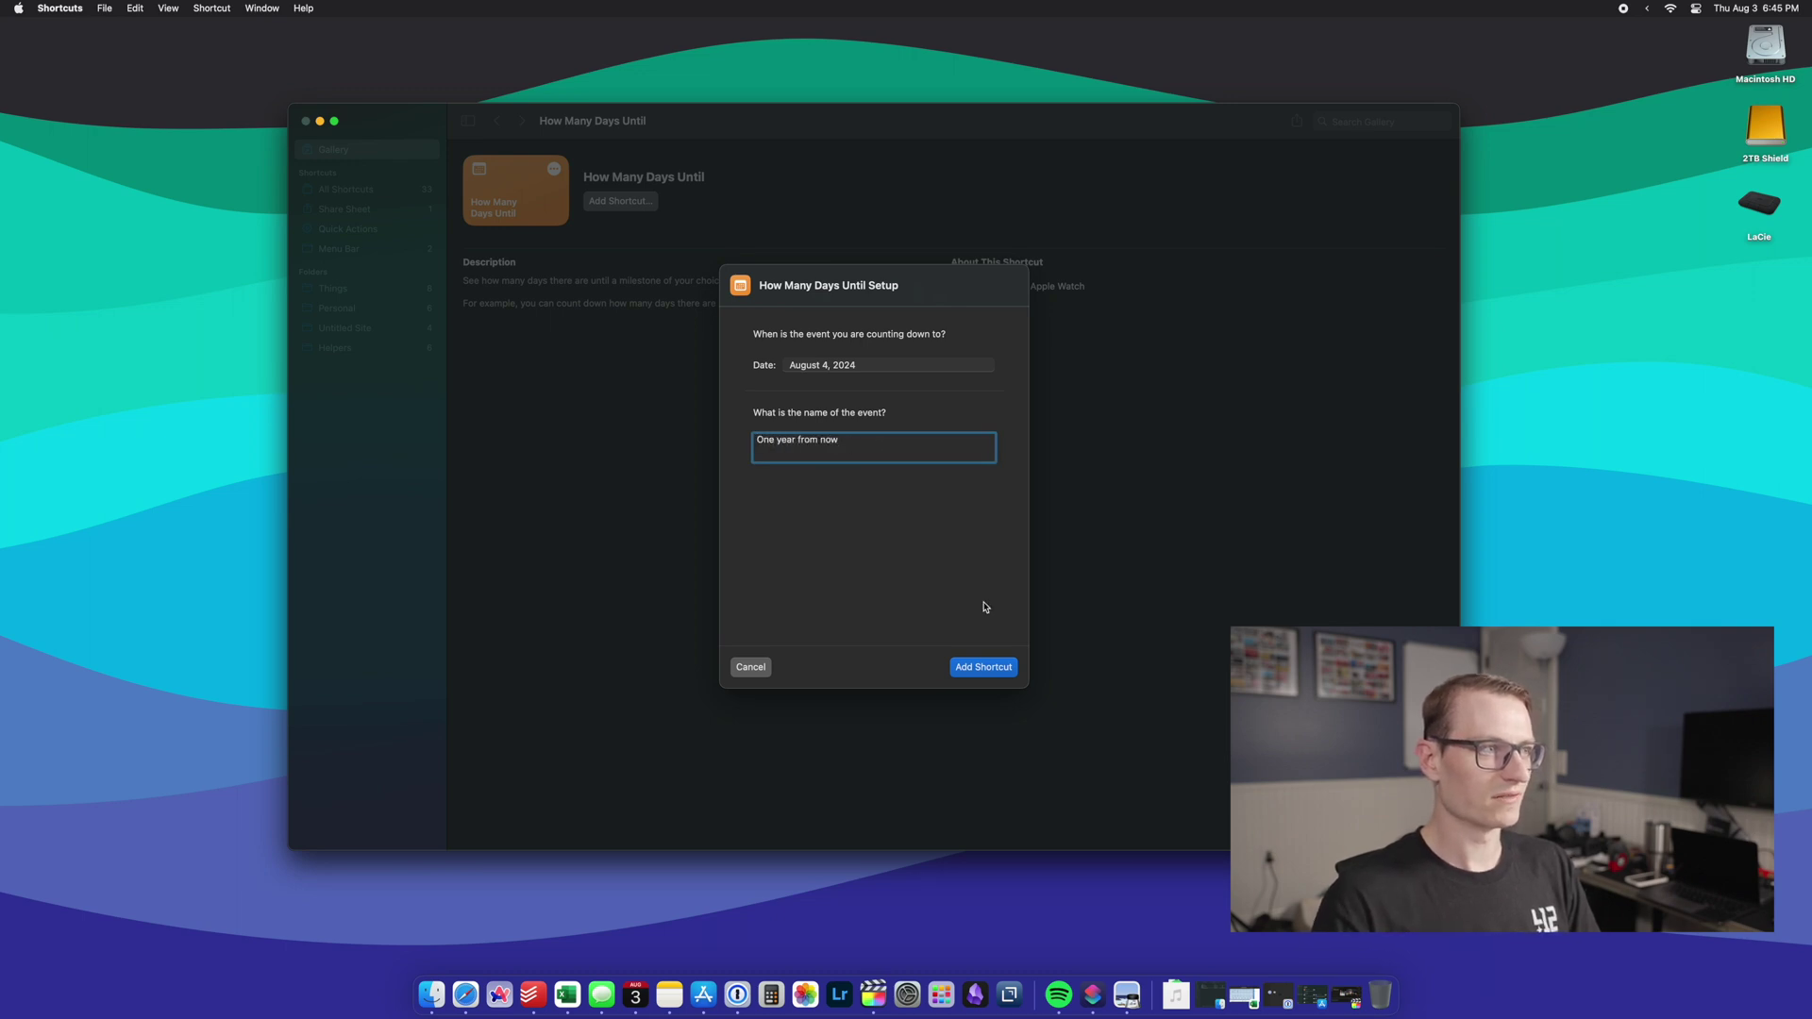
pyautogui.click(983, 667)
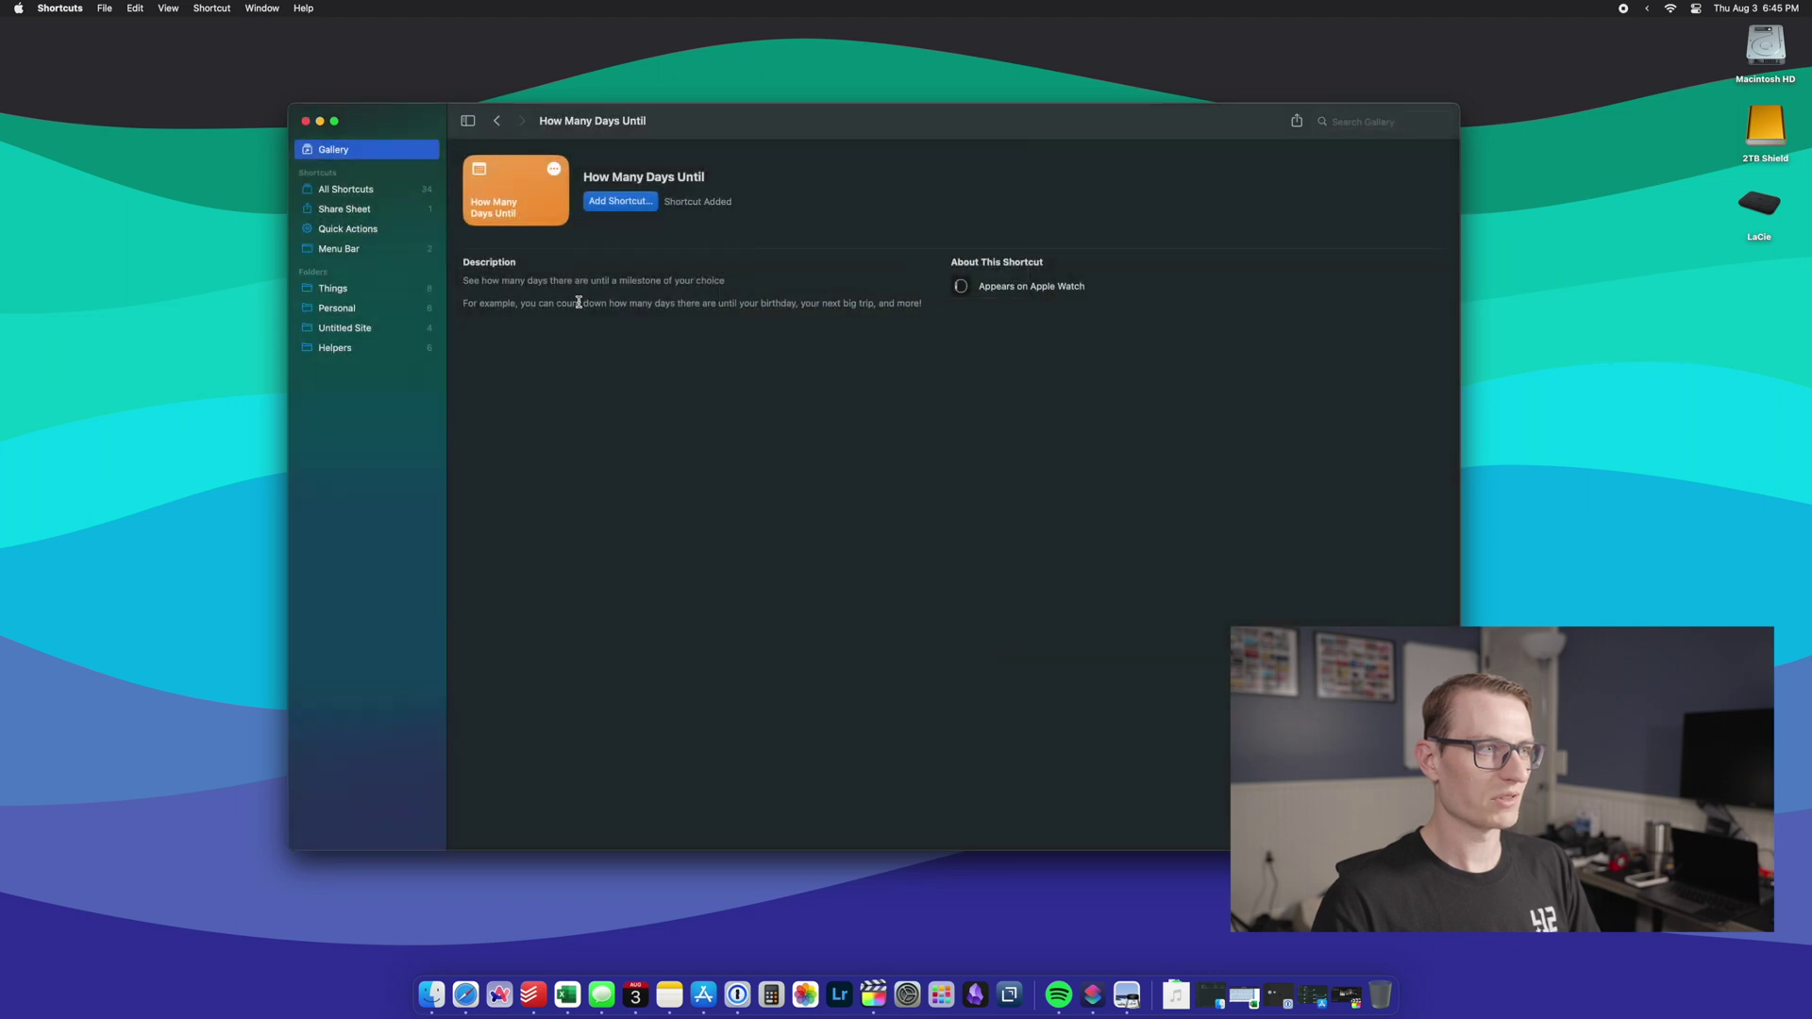
pyautogui.click(363, 191)
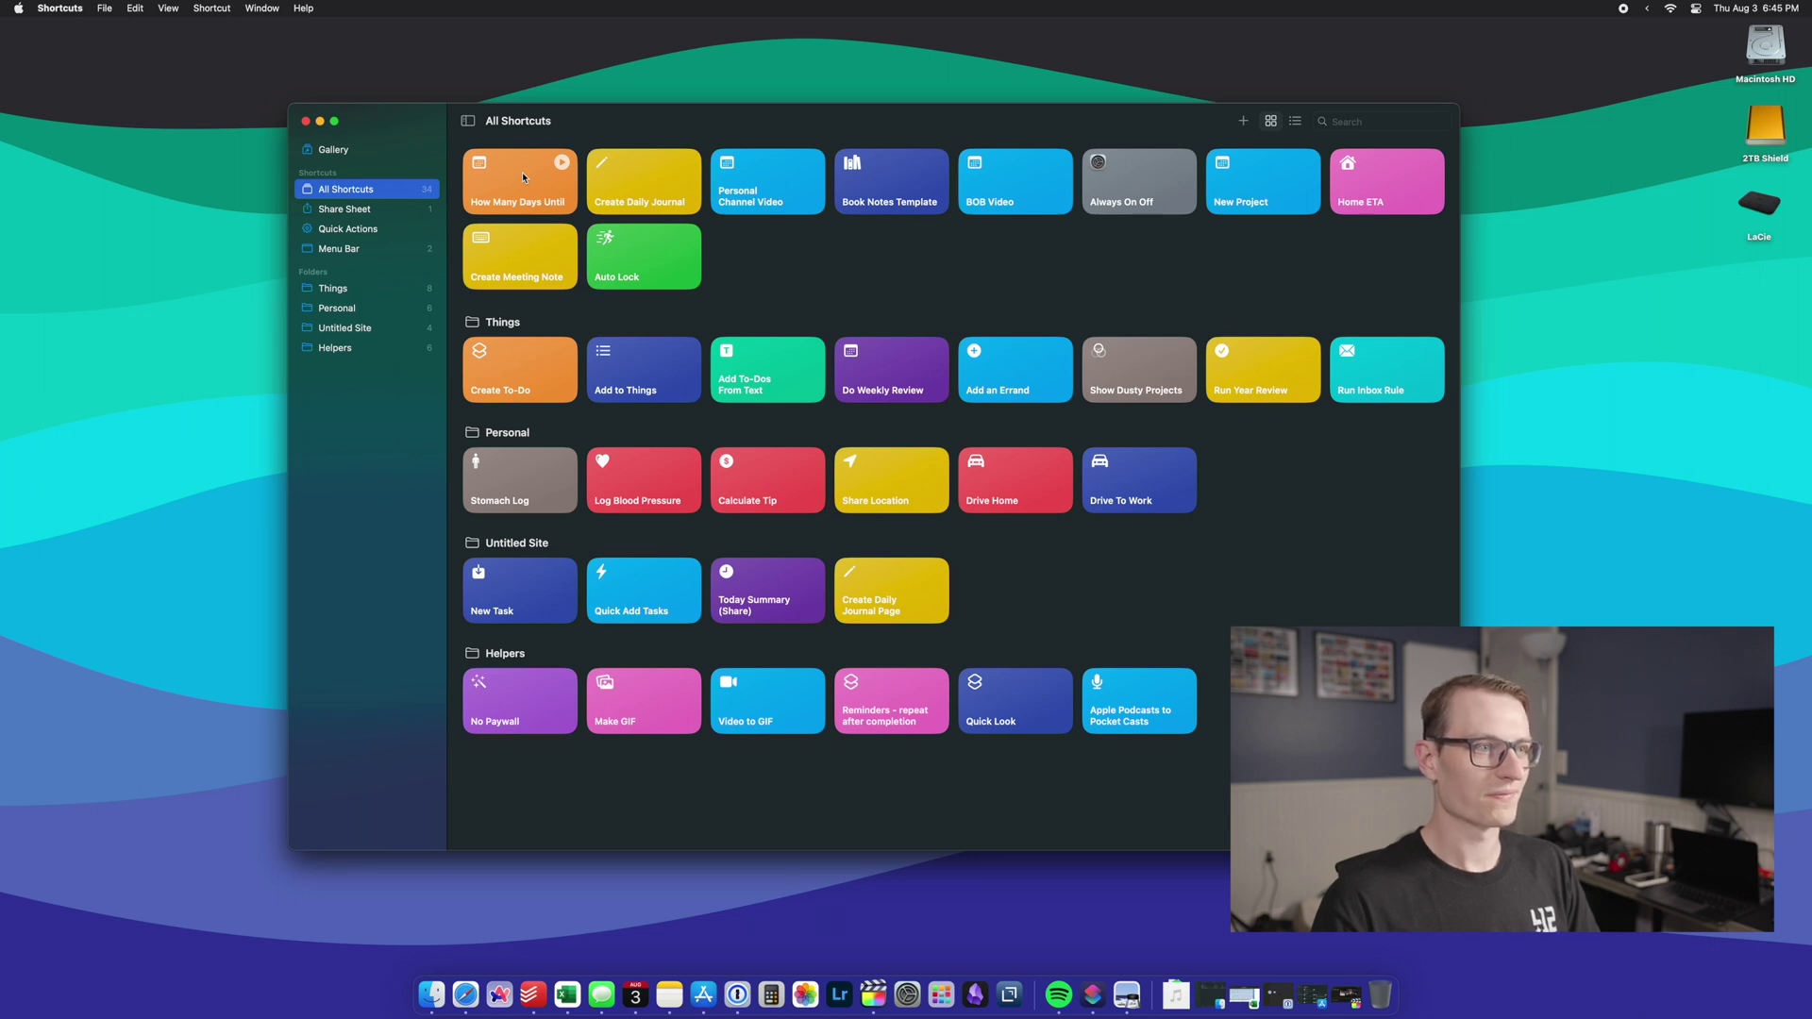
# - Run the newly added How Many Days Until shortcut from All Shortcuts
pyautogui.click(561, 163)
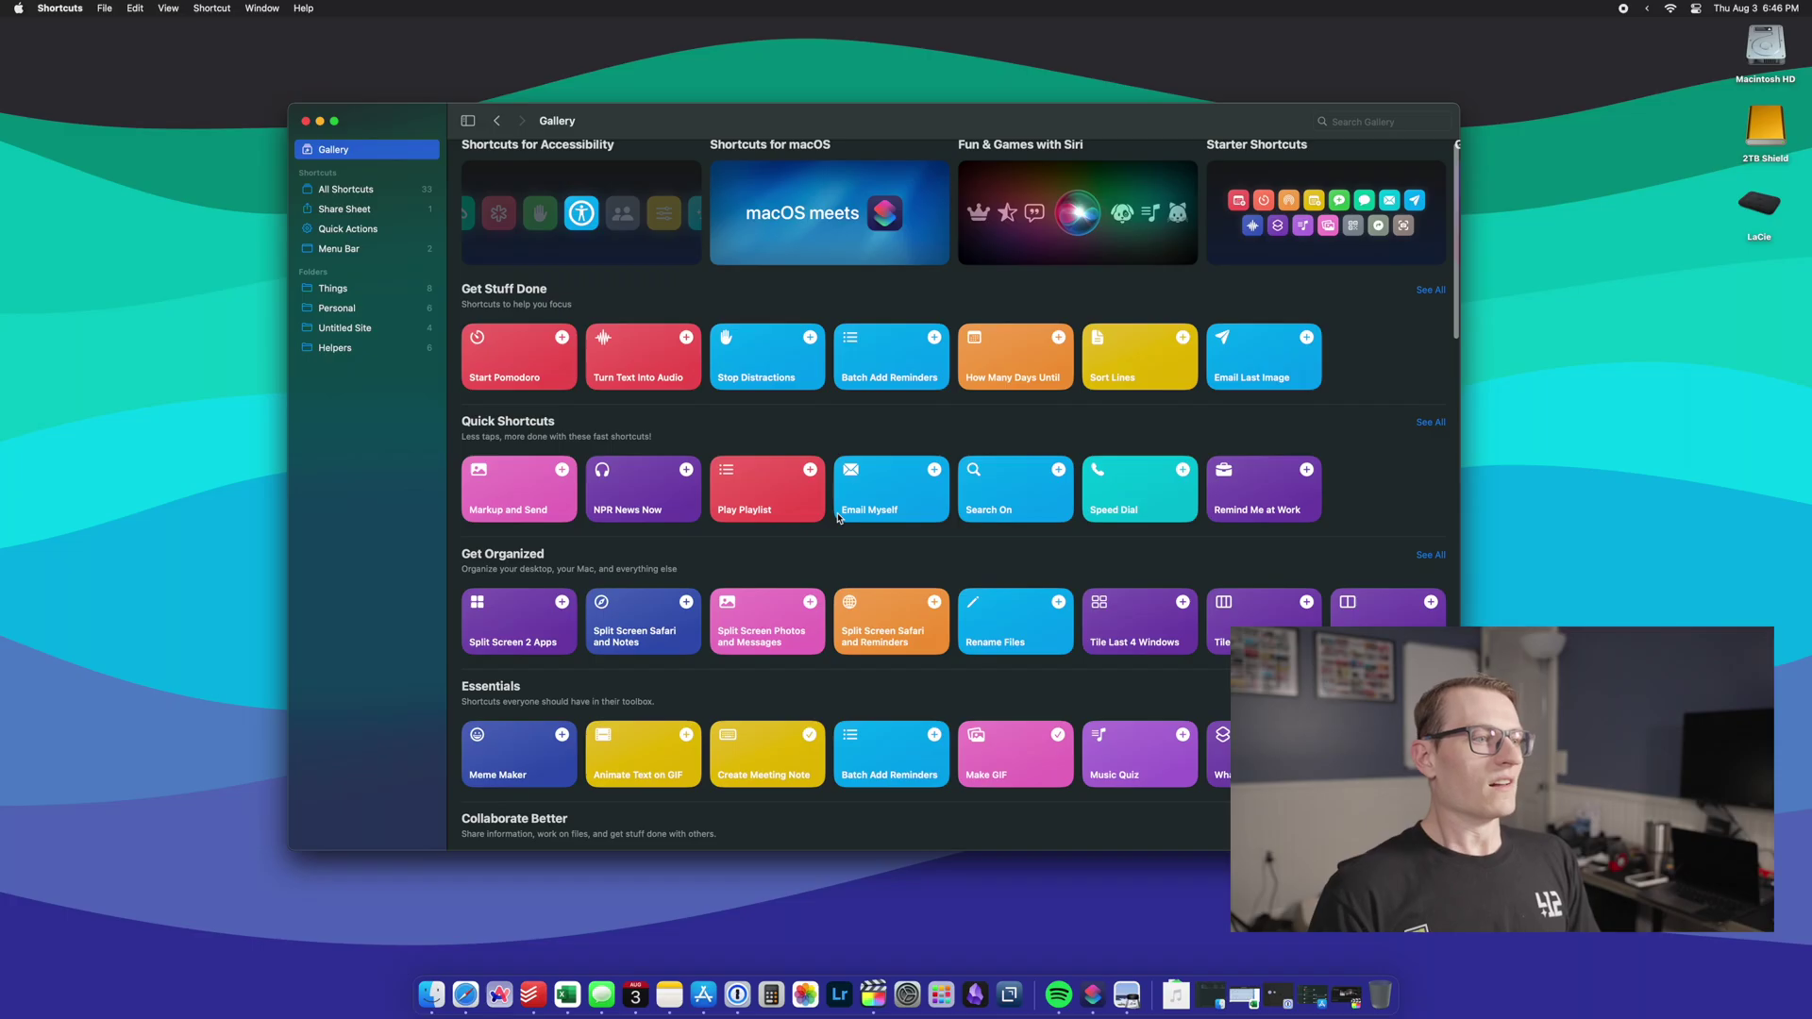
# - Open Daily Standup from the Collaborate Better row and preview its actions
pyautogui.scroll(-3, 837, 517)
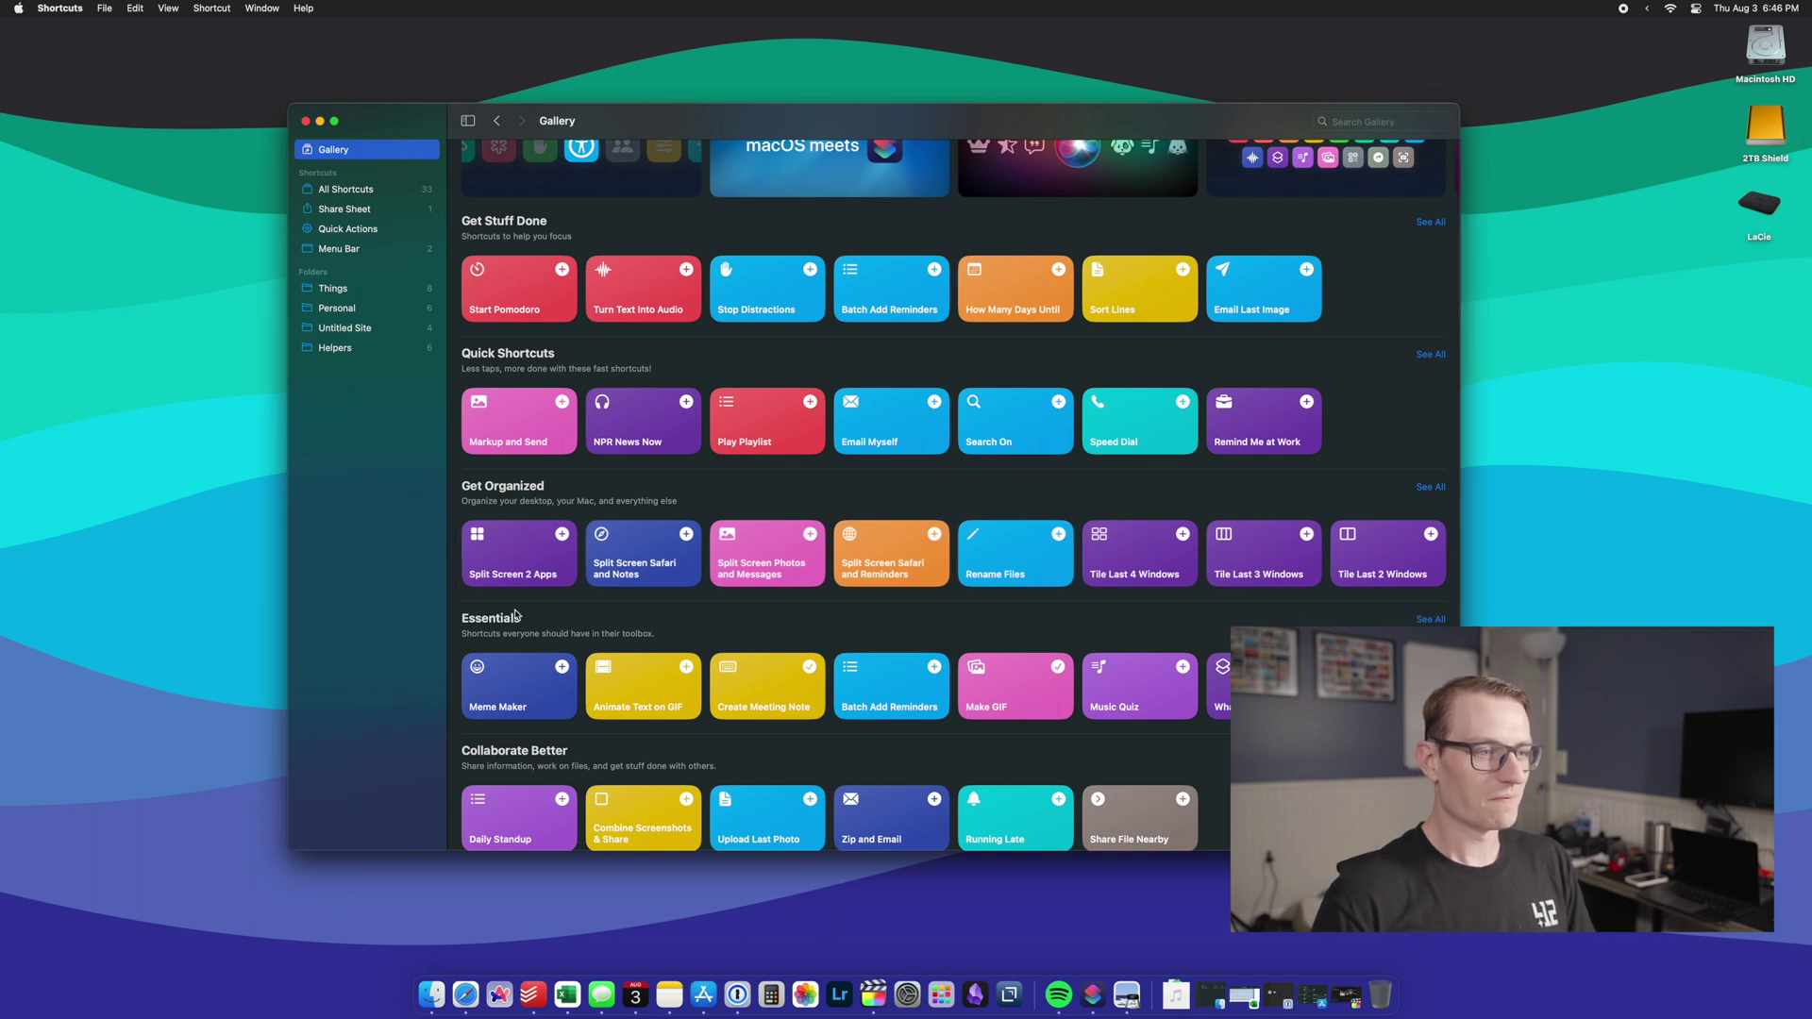
pyautogui.scroll(-1, 516, 615)
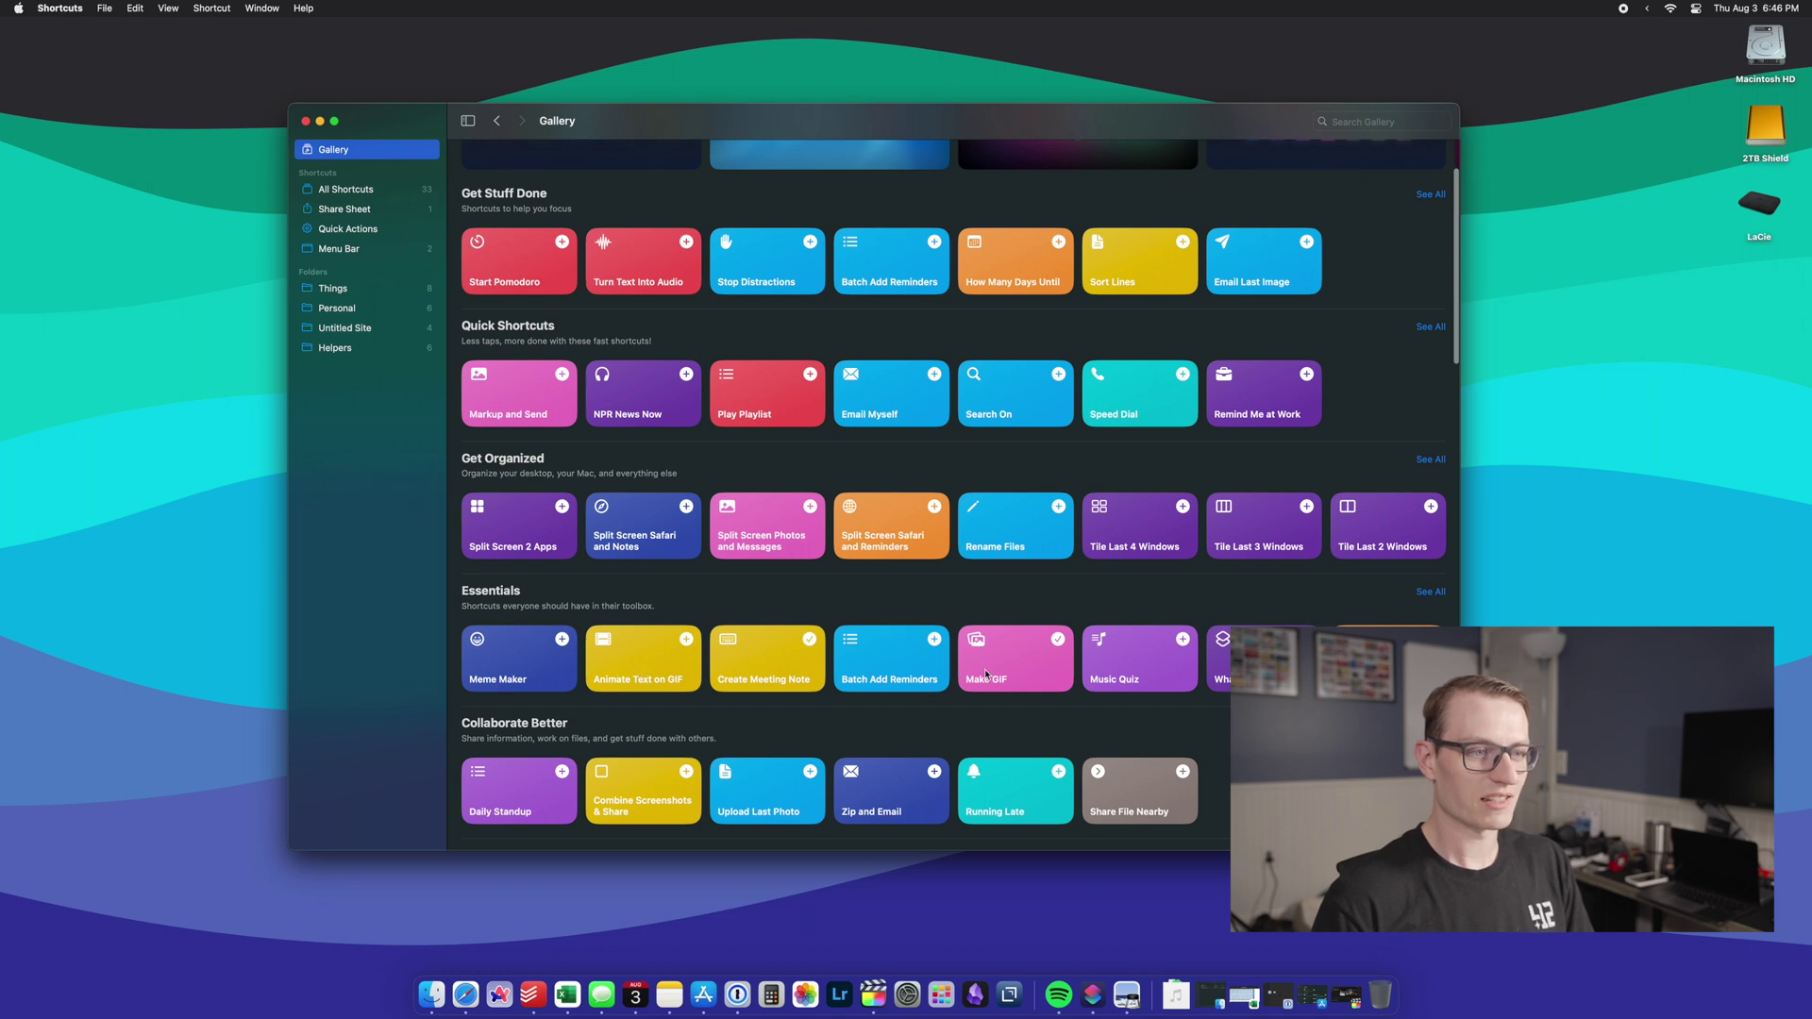
pyautogui.hscroll(6, 1031, 670)
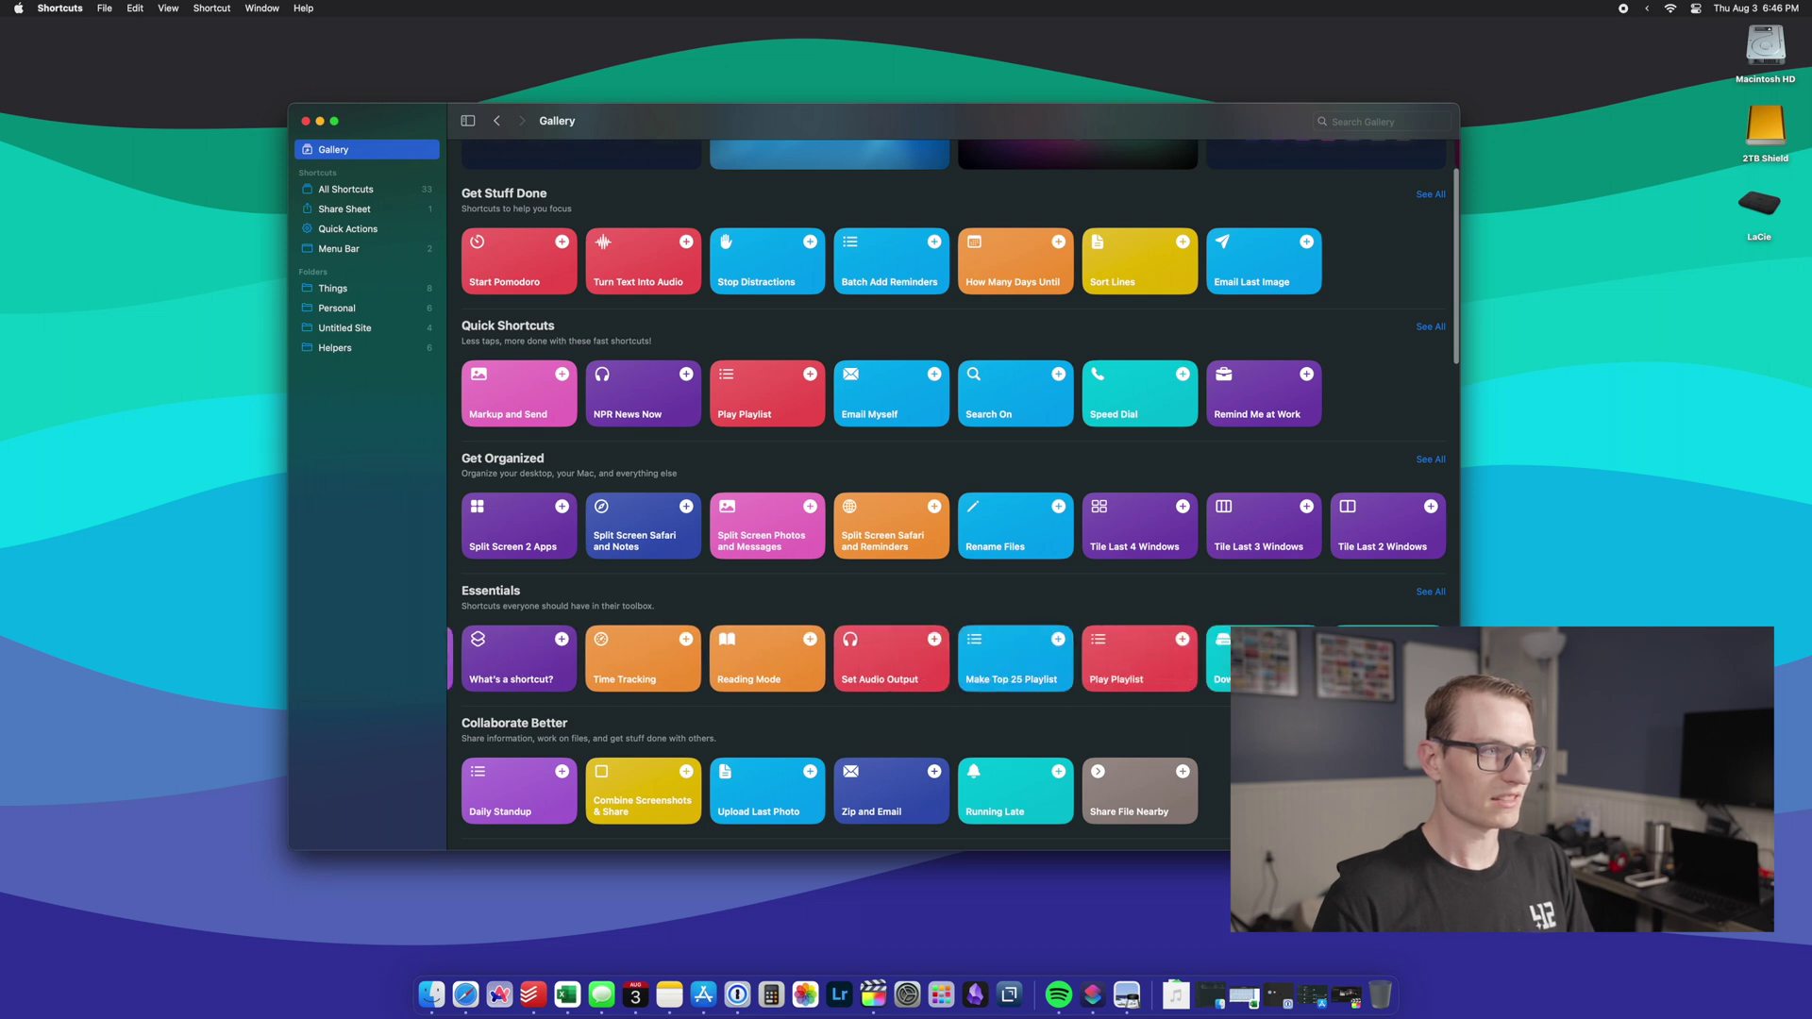
pyautogui.hscroll(2, 990, 672)
pyautogui.scroll(-5, 717, 693)
pyautogui.click(511, 537)
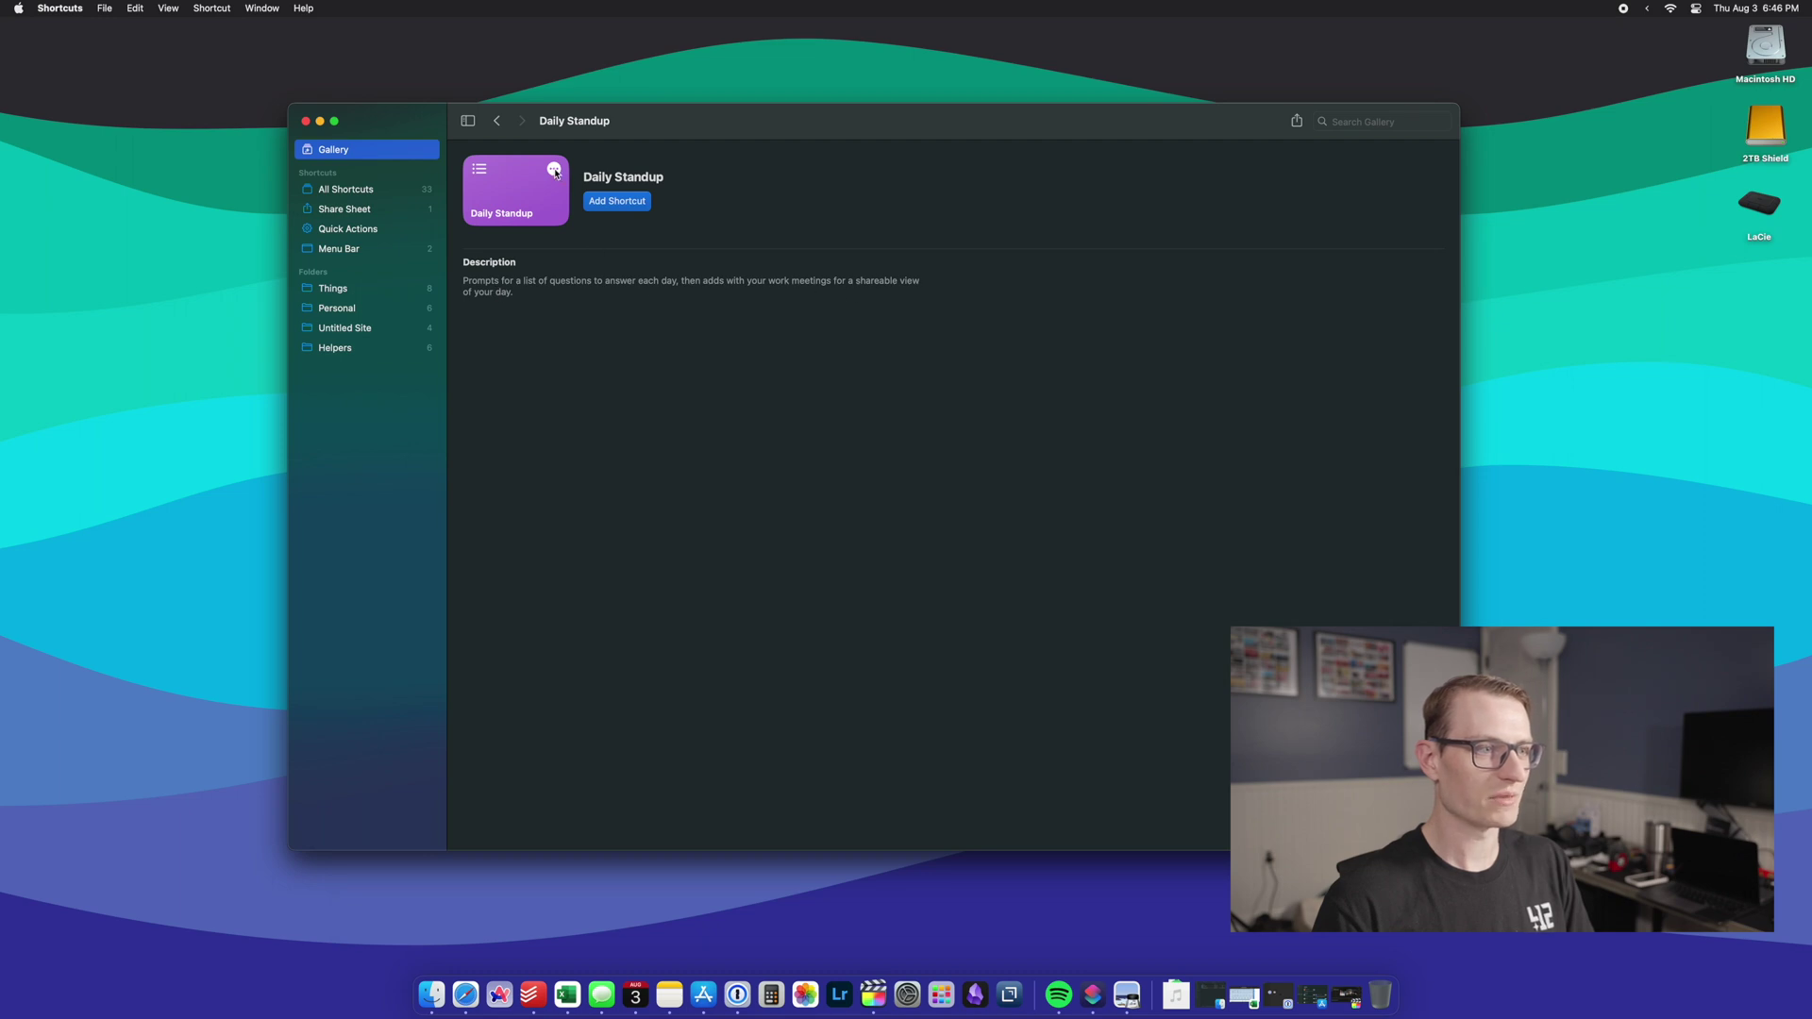
pyautogui.click(555, 171)
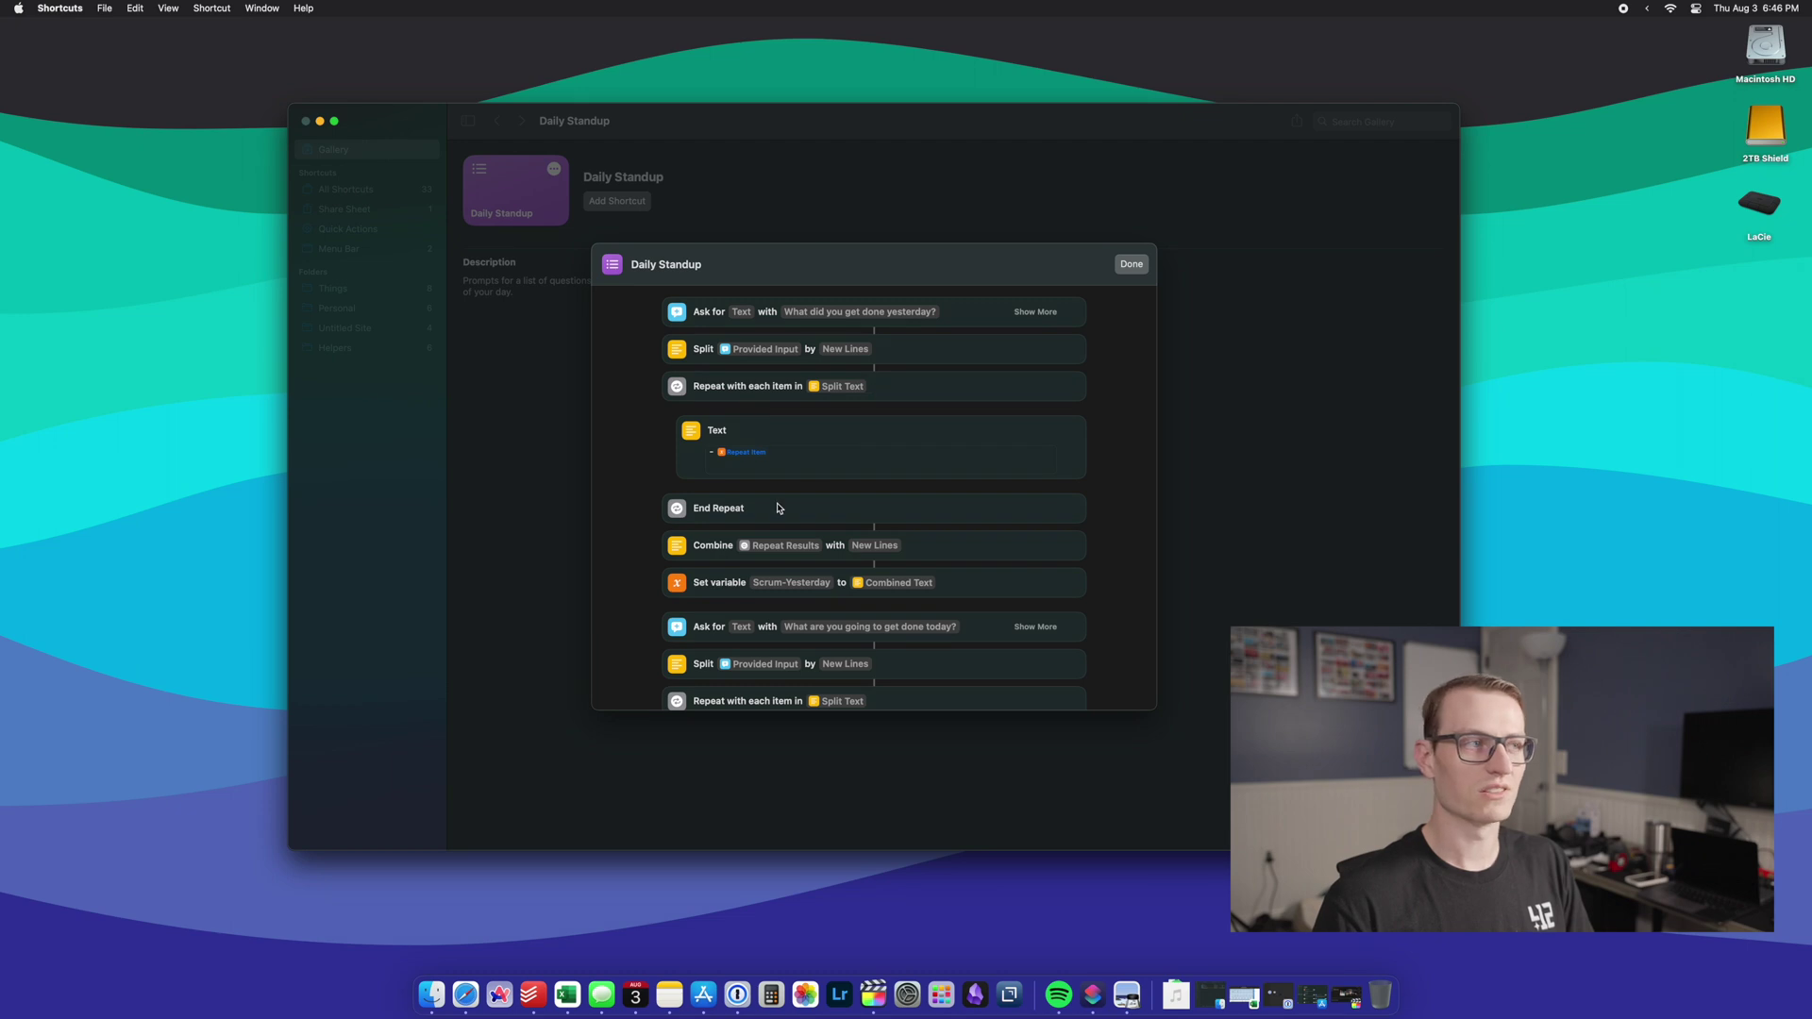
# - Scroll through the Daily Standup actions down to Show Text in Quick Look and Share Text
pyautogui.scroll(-5, 783, 505)
pyautogui.scroll(-2, 783, 505)
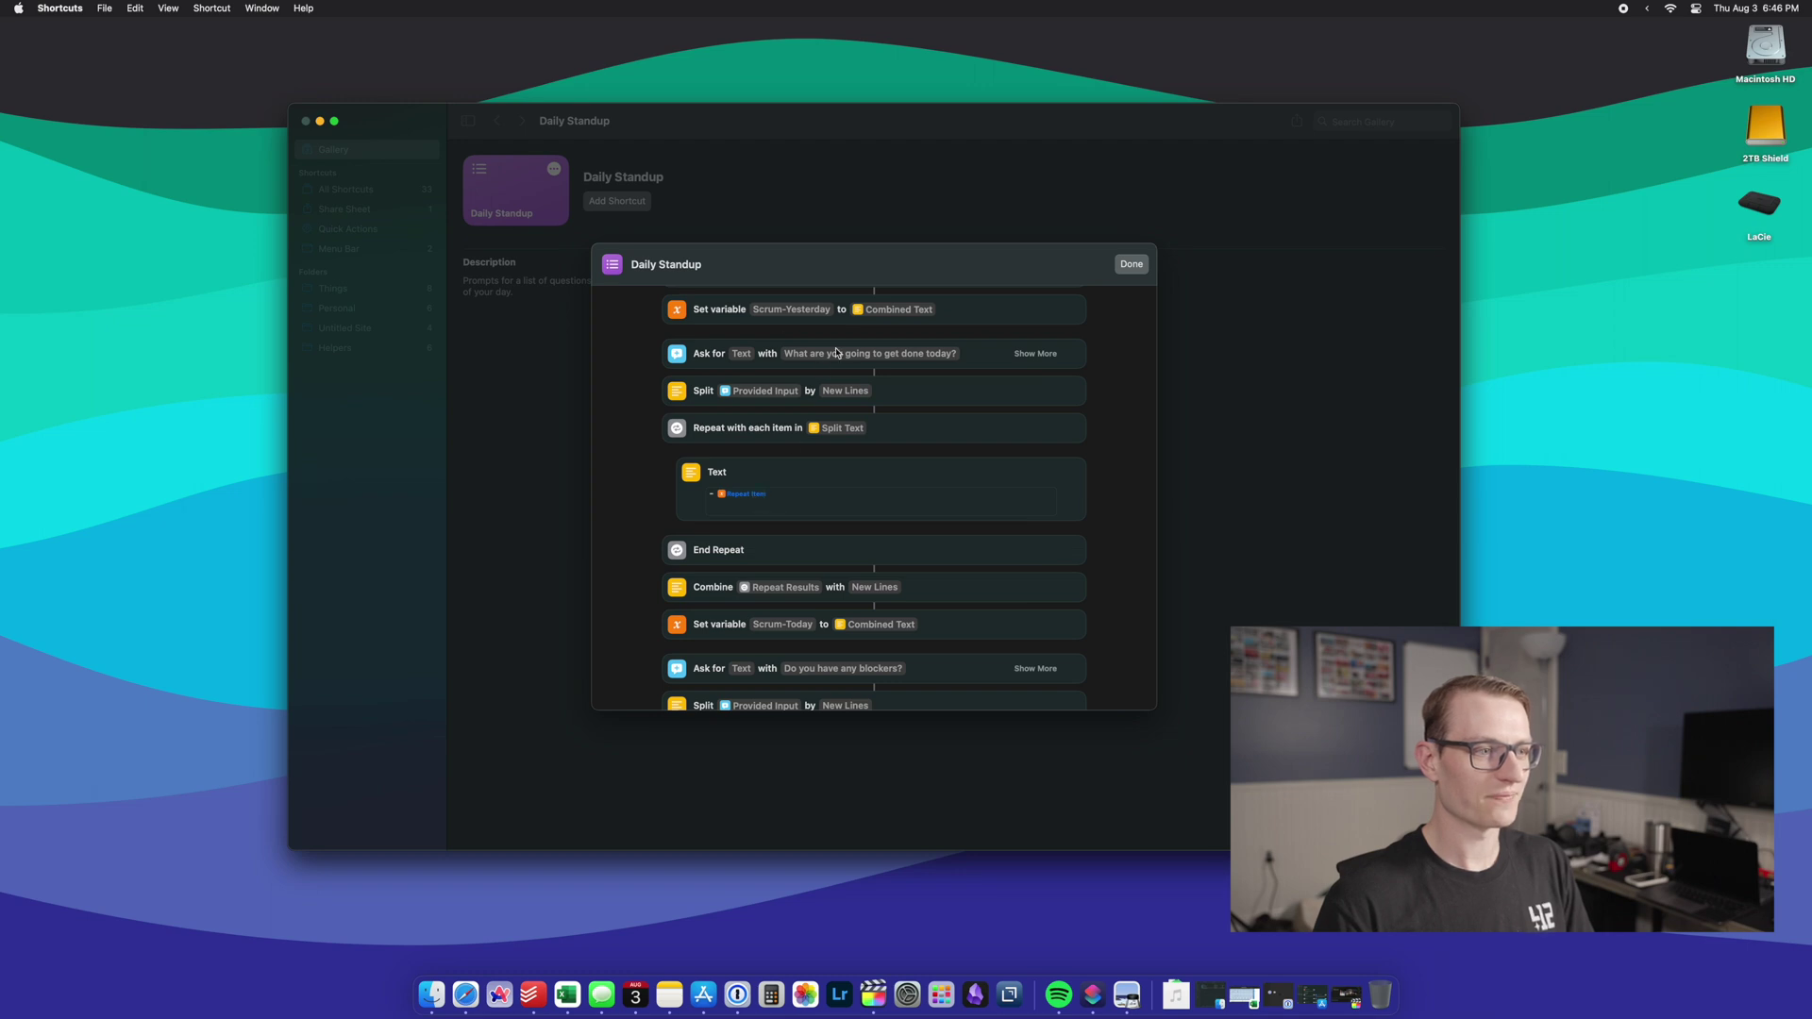
pyautogui.scroll(-2, 868, 552)
pyautogui.scroll(-2, 871, 546)
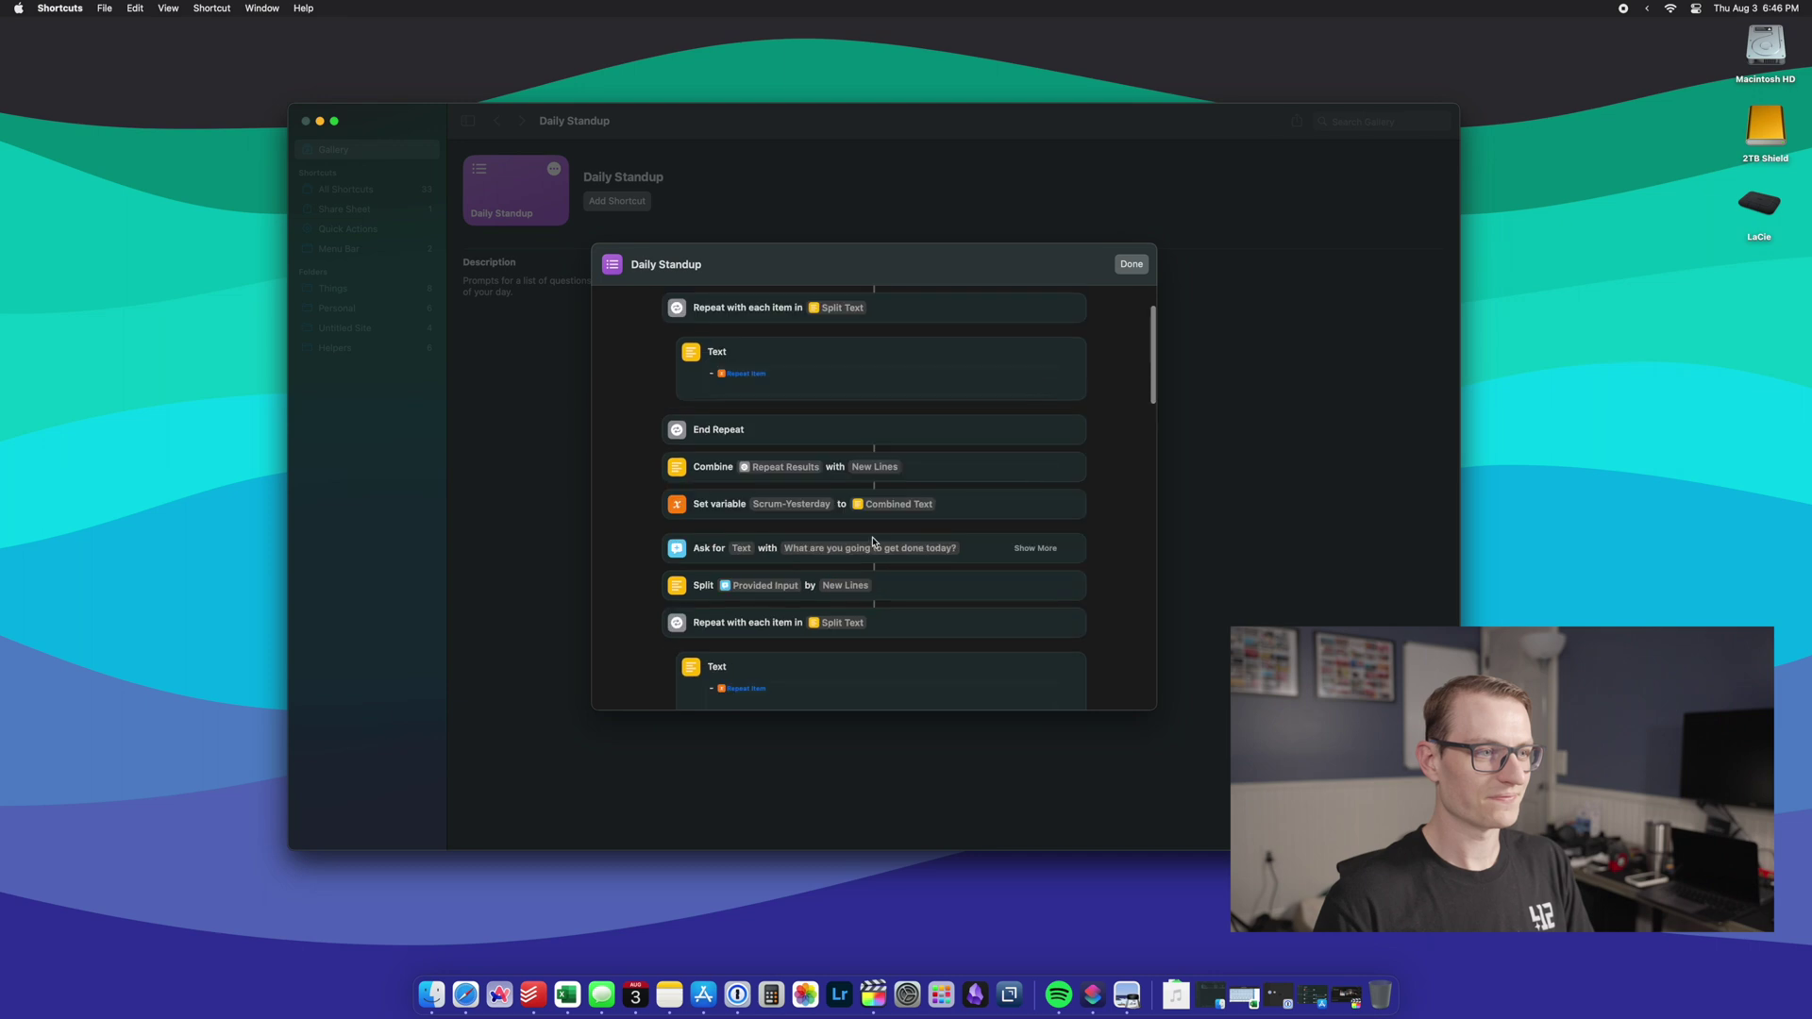
pyautogui.scroll(3, 890, 557)
pyautogui.scroll(-10, 892, 567)
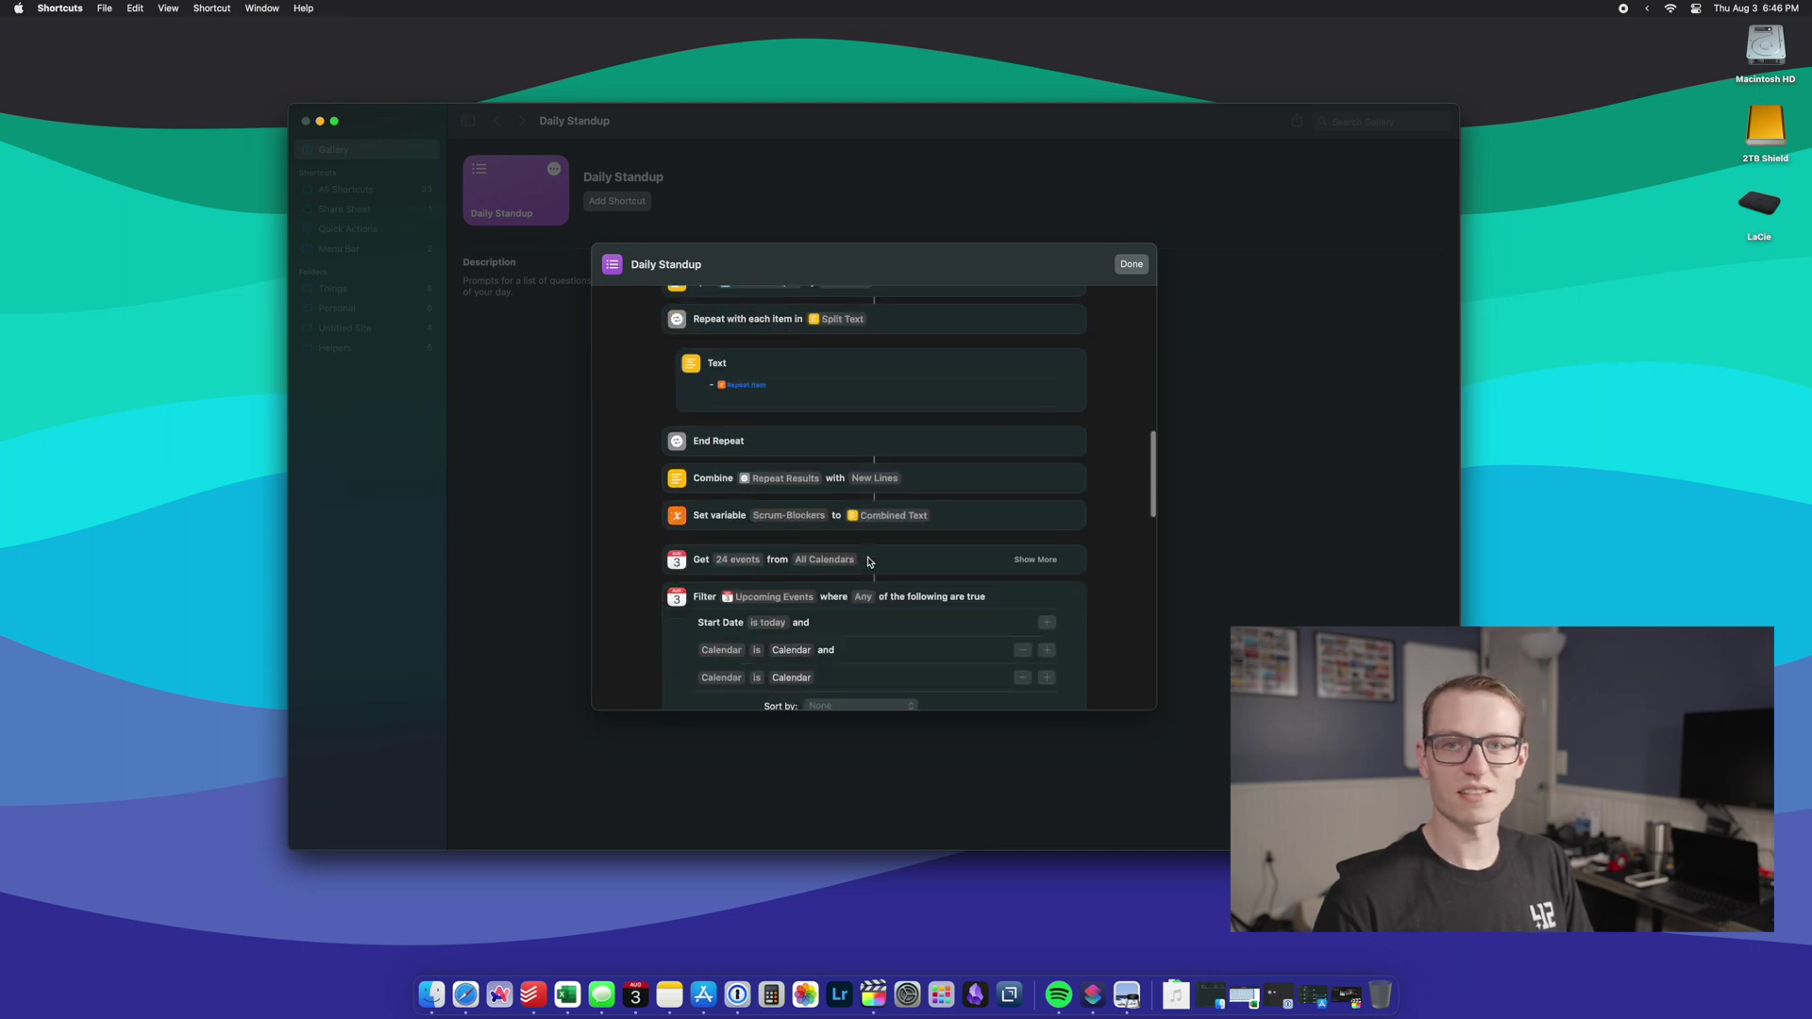
pyautogui.scroll(2, 849, 471)
pyautogui.scroll(-15, 790, 637)
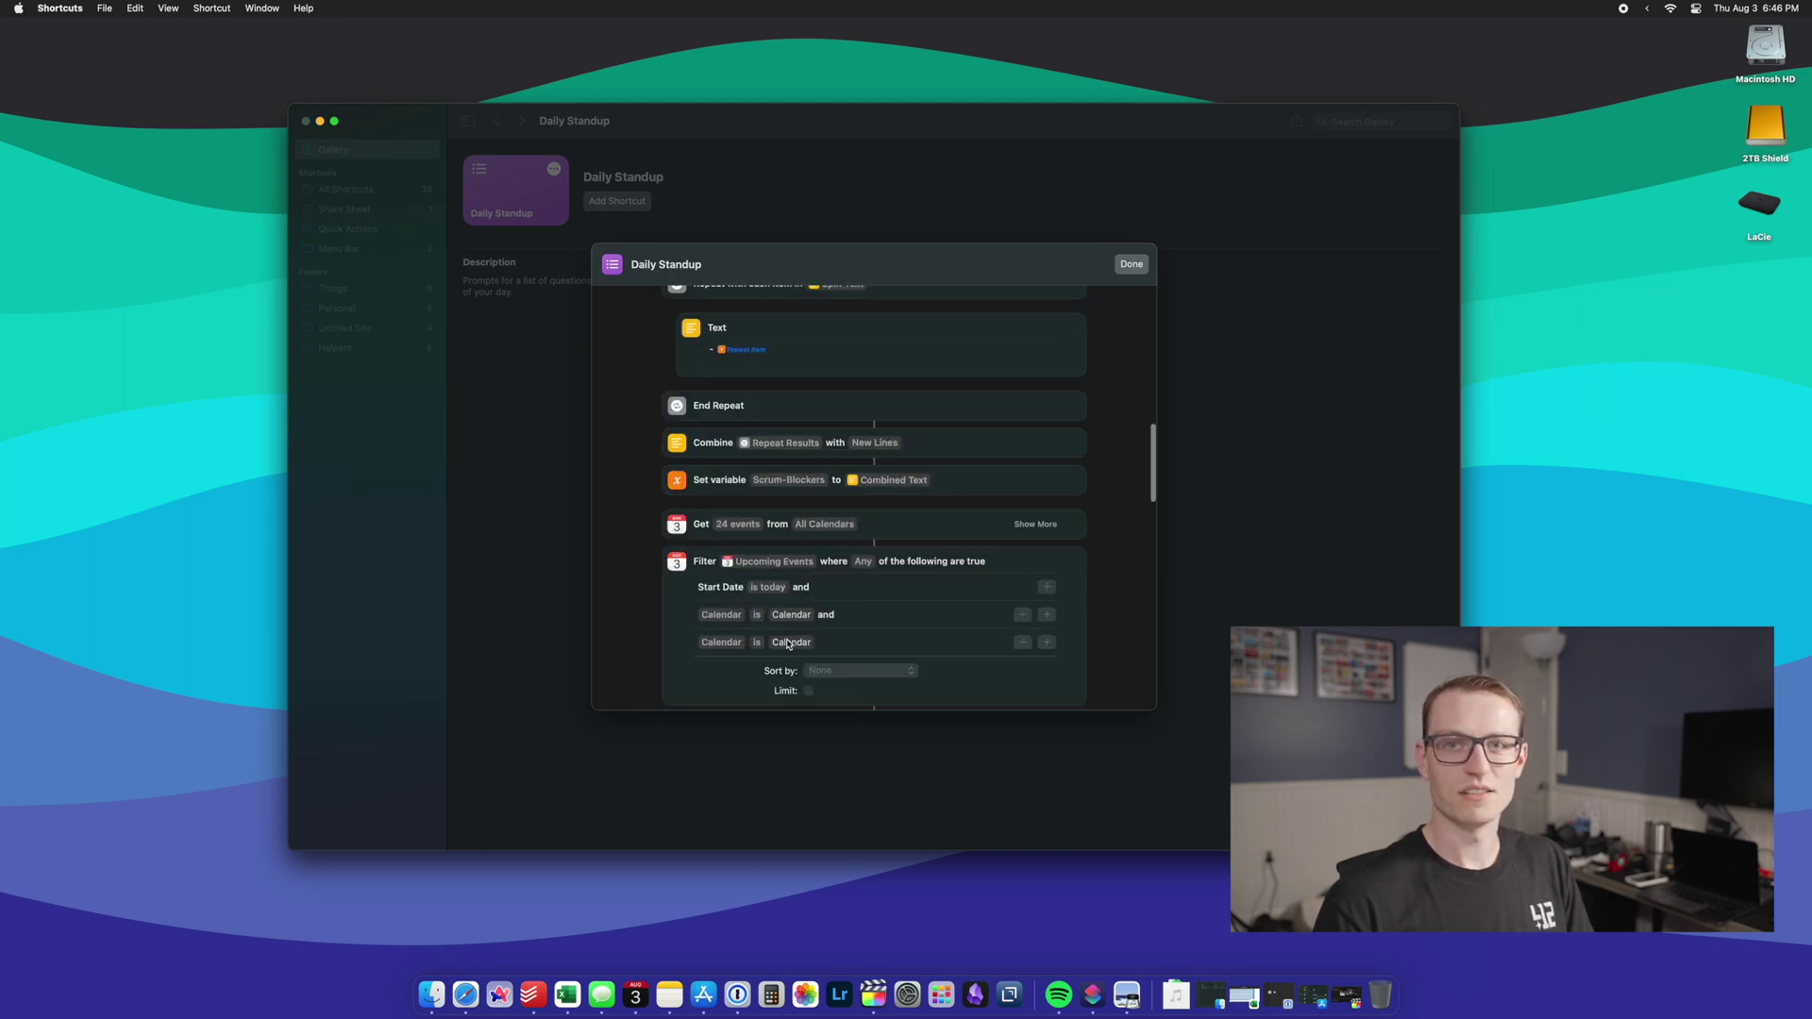
pyautogui.scroll(-12, 791, 623)
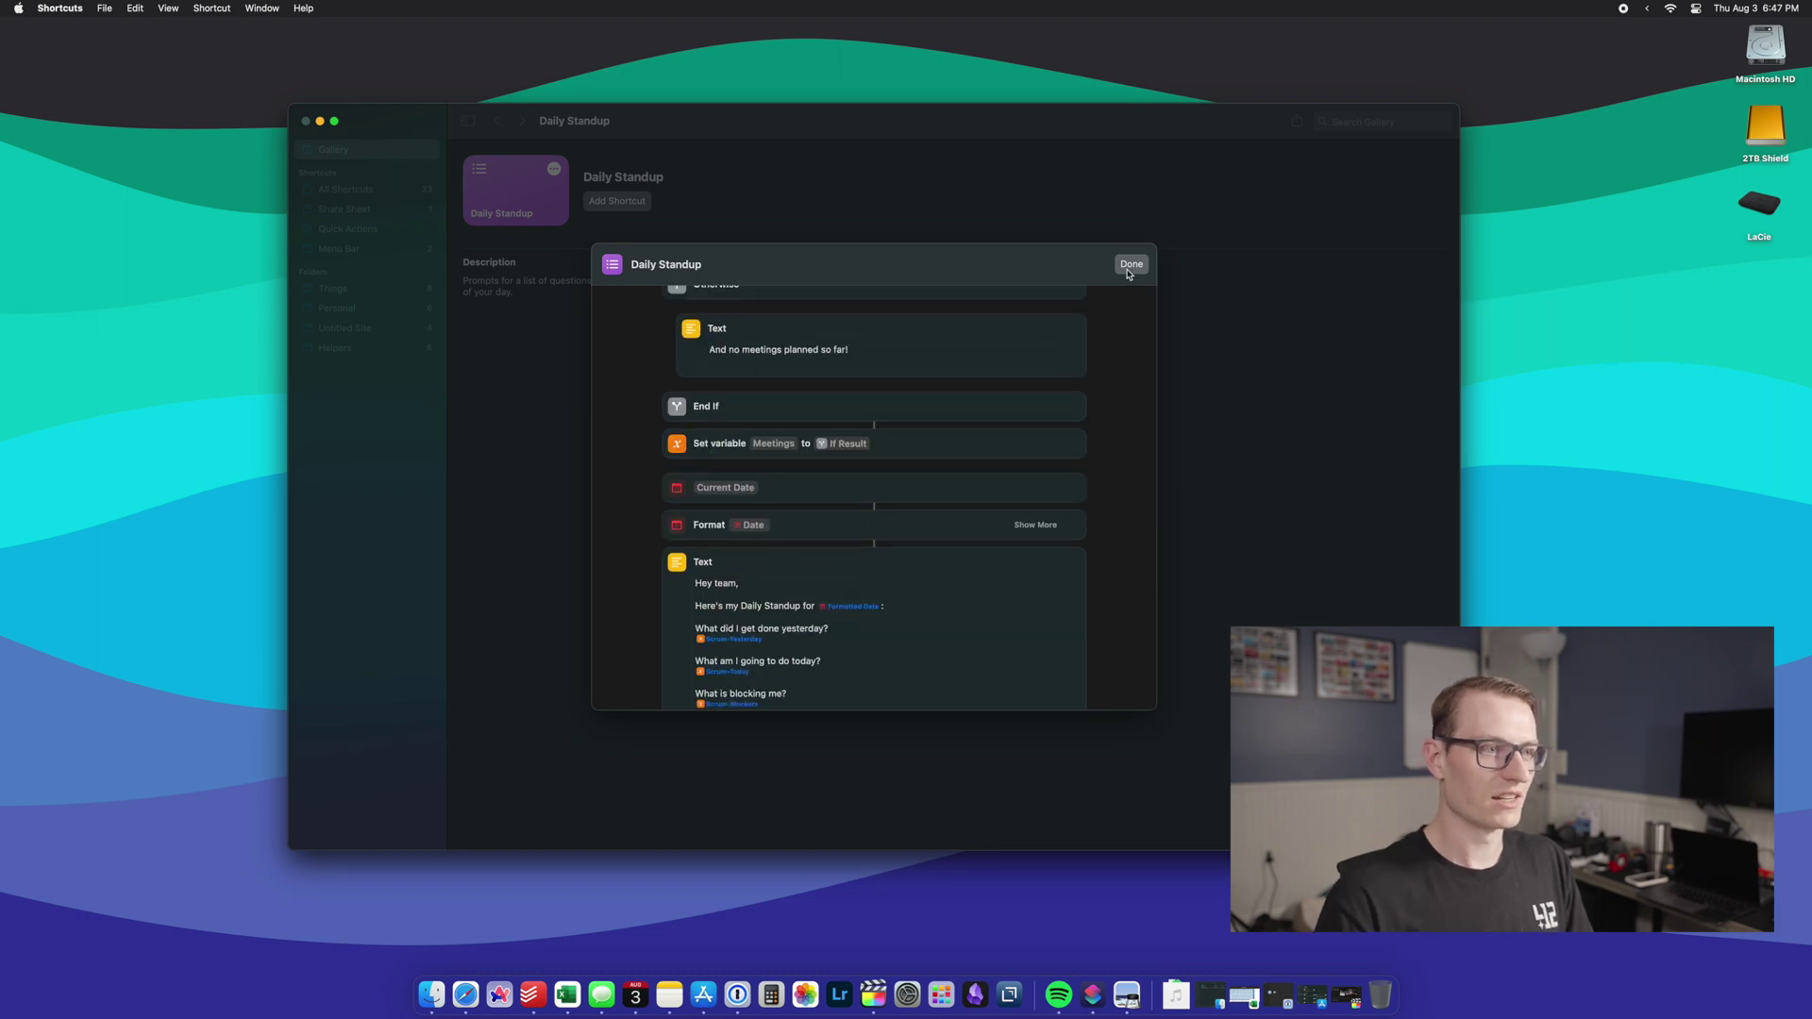
pyautogui.scroll(-2, 874, 544)
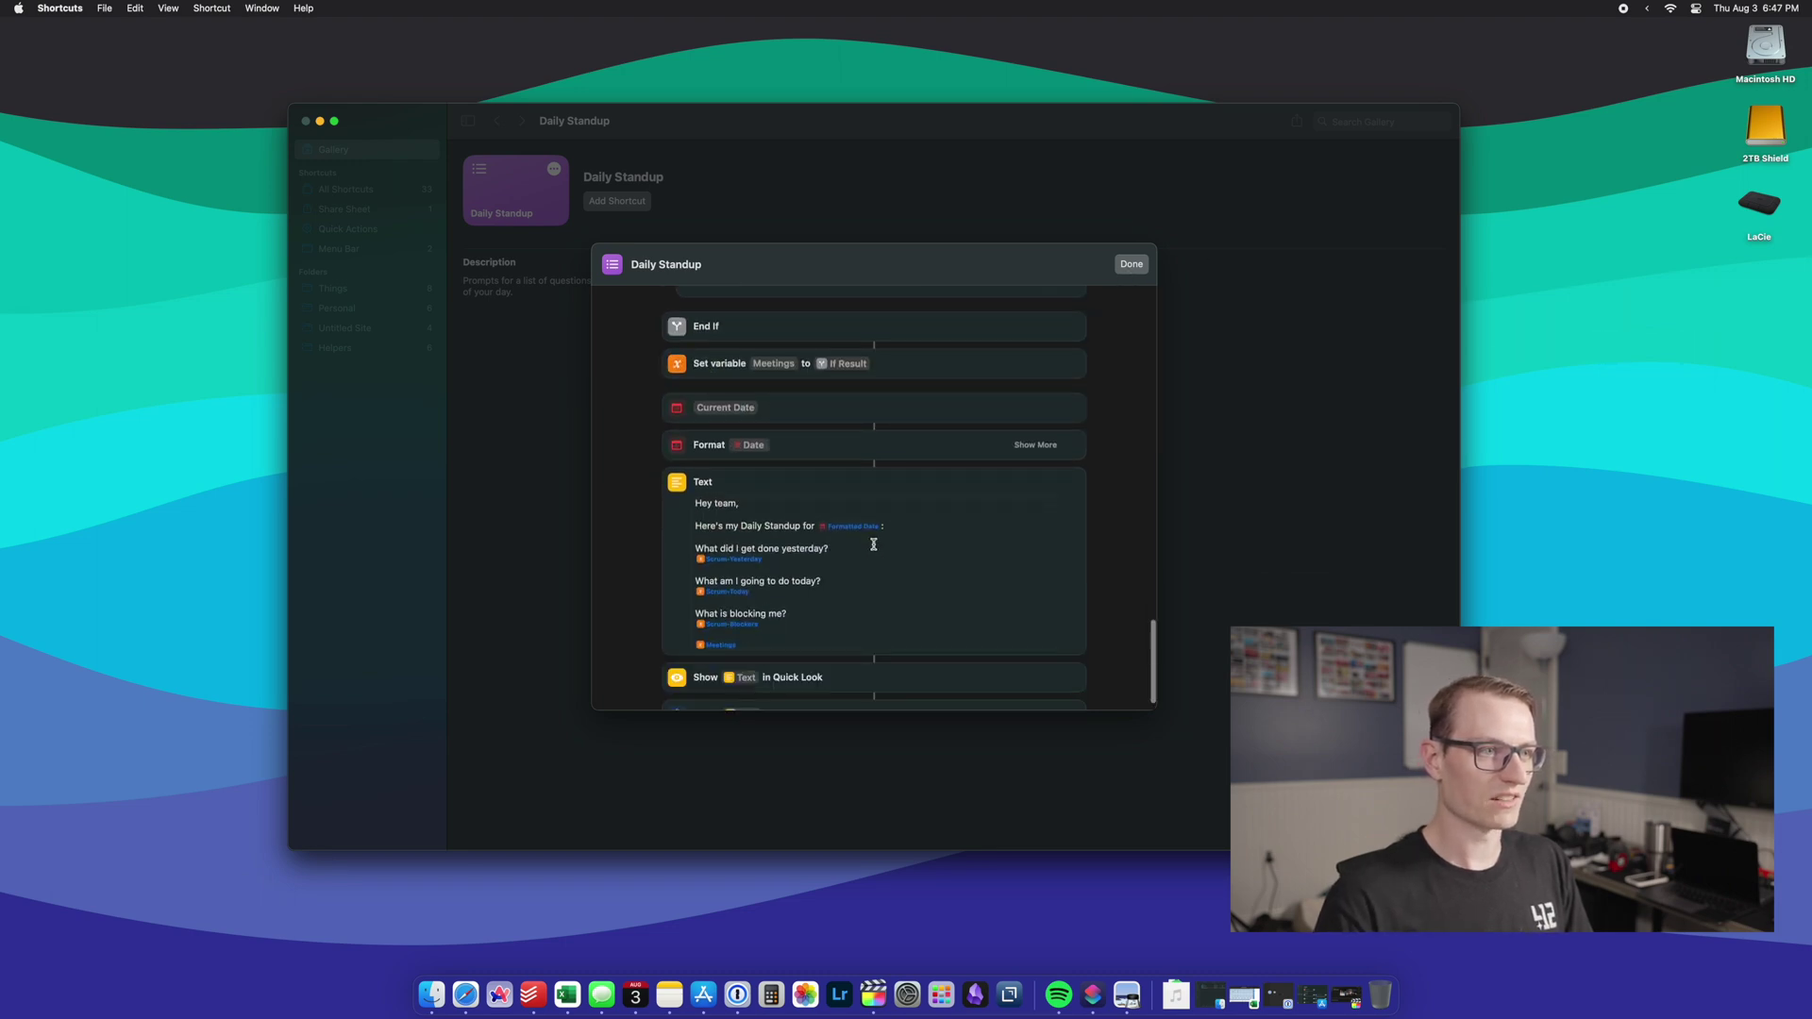
pyautogui.scroll(-1, 868, 542)
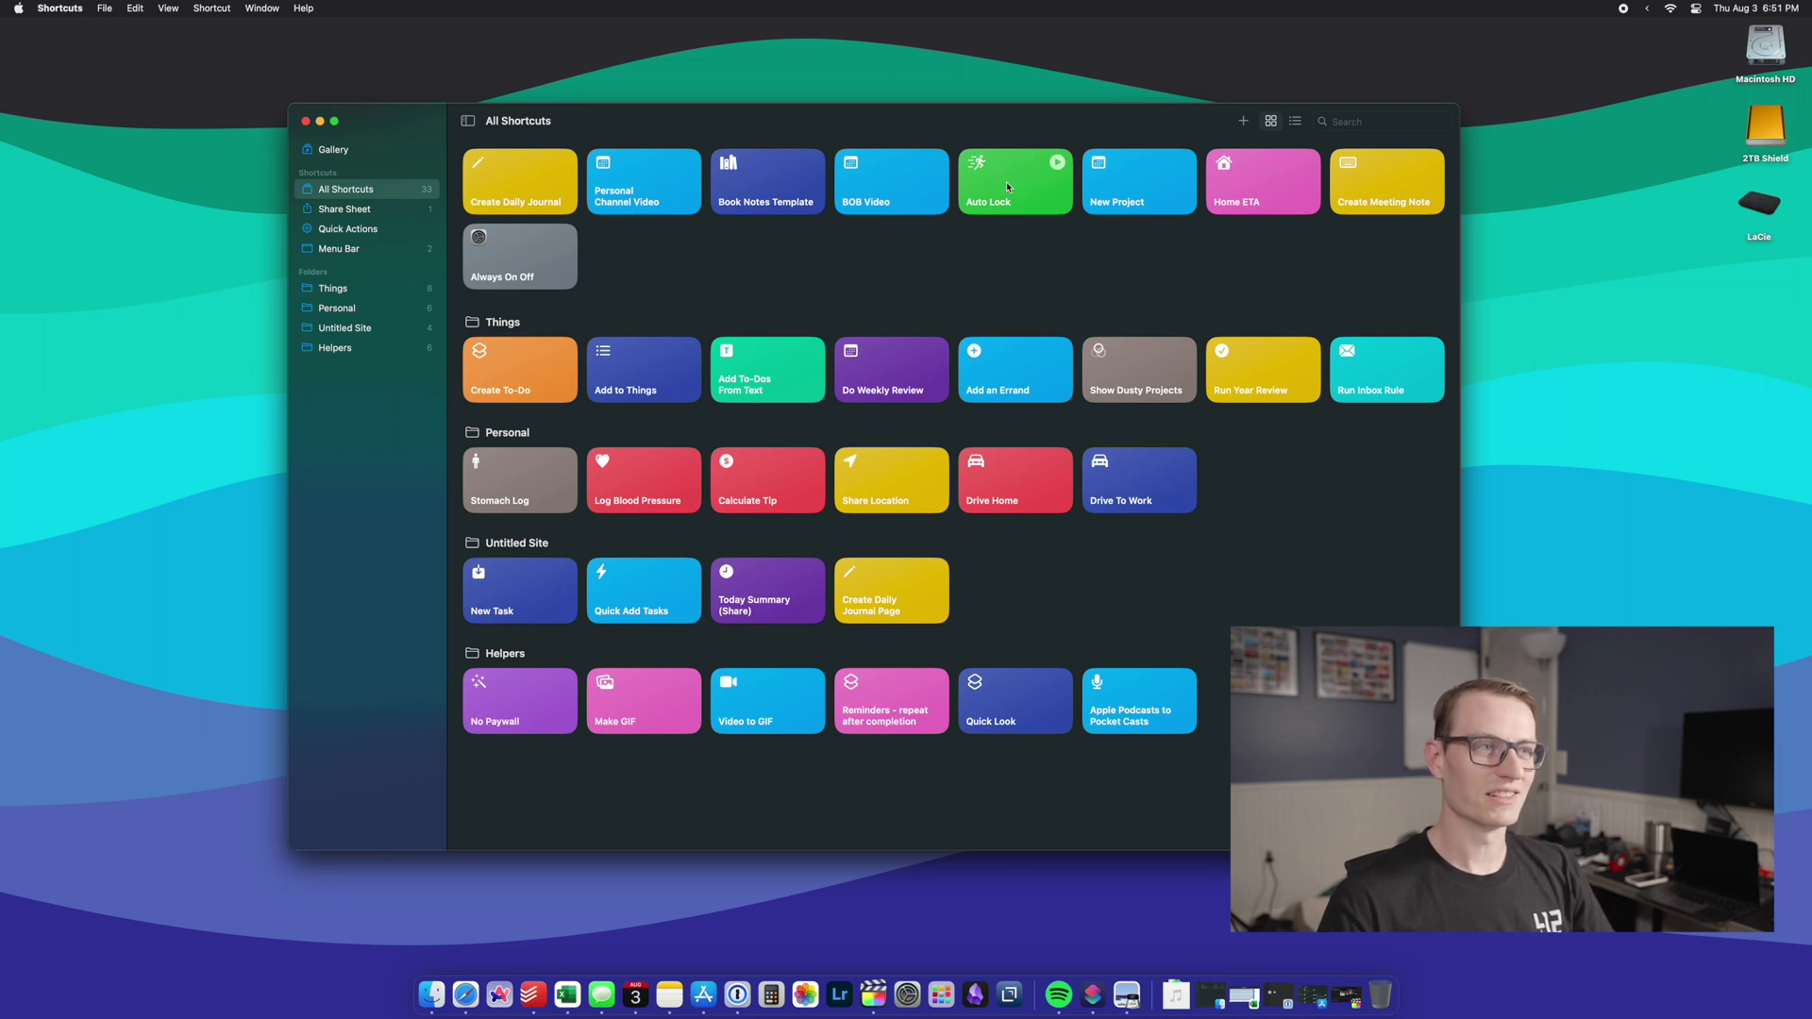
# - Bring up the context menu for the Auto Lock shortcut
pyautogui.rightClick(1006, 181)
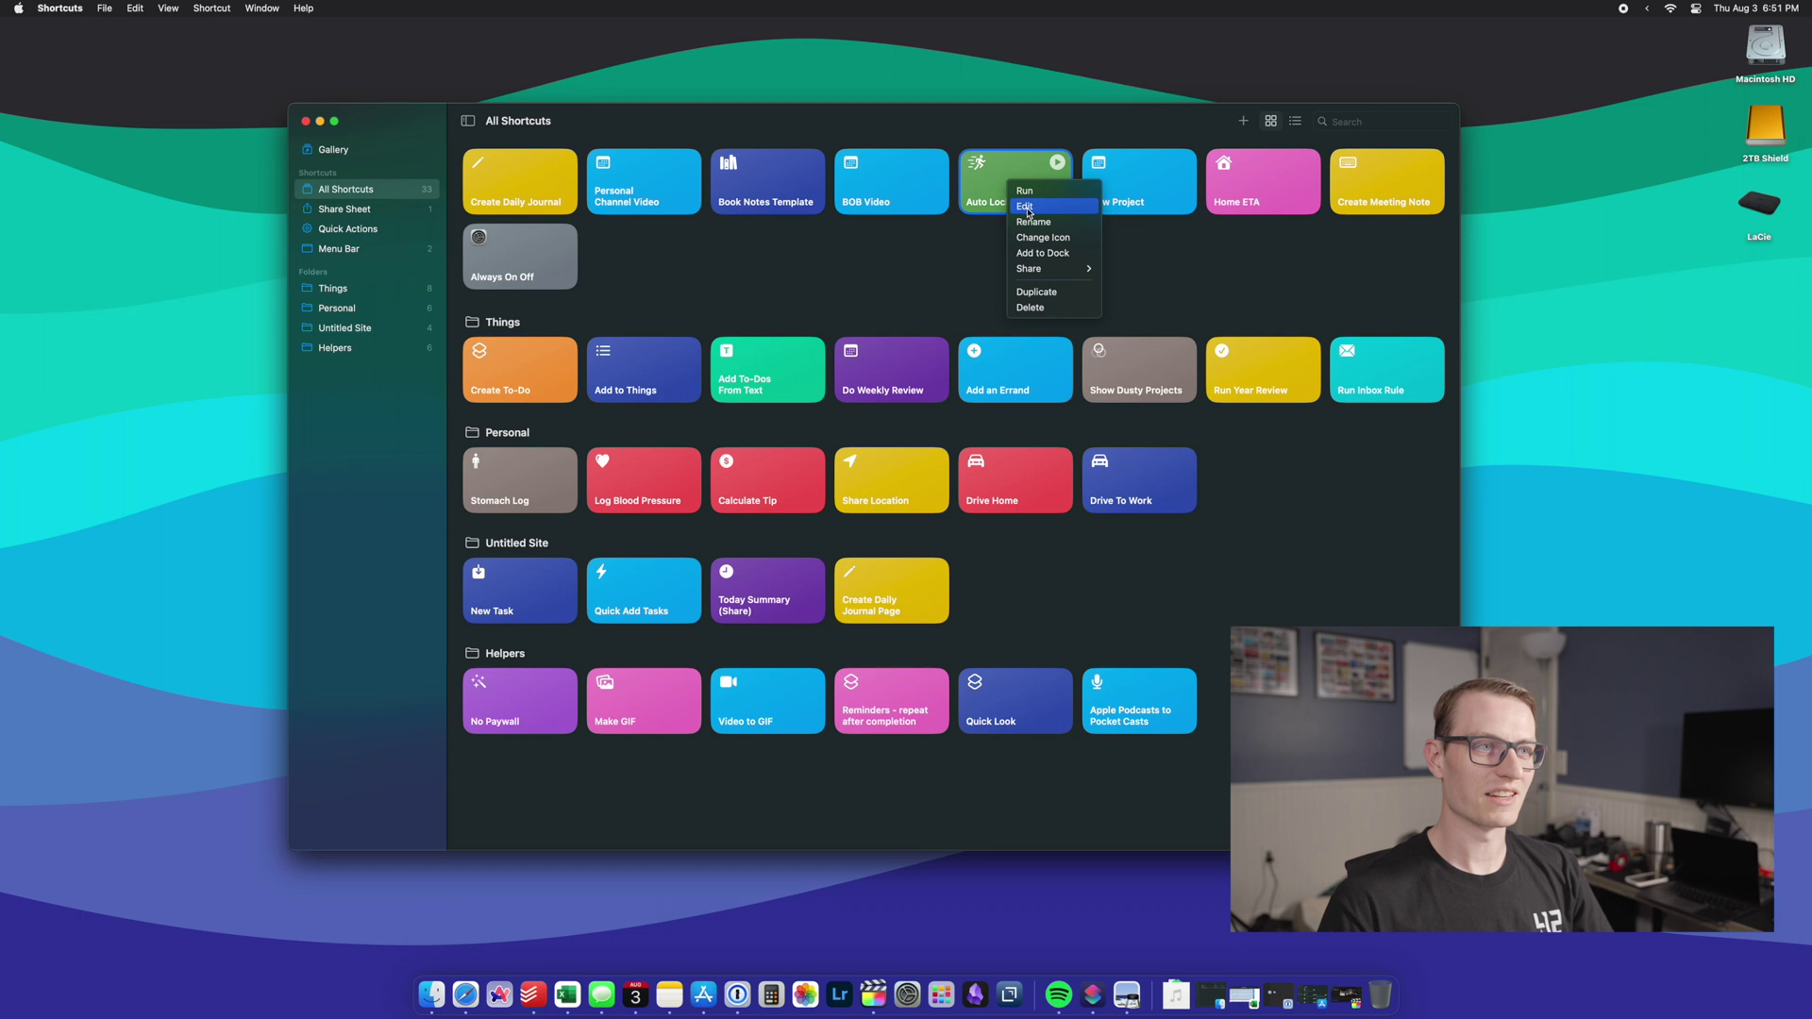
pyautogui.click(1064, 211)
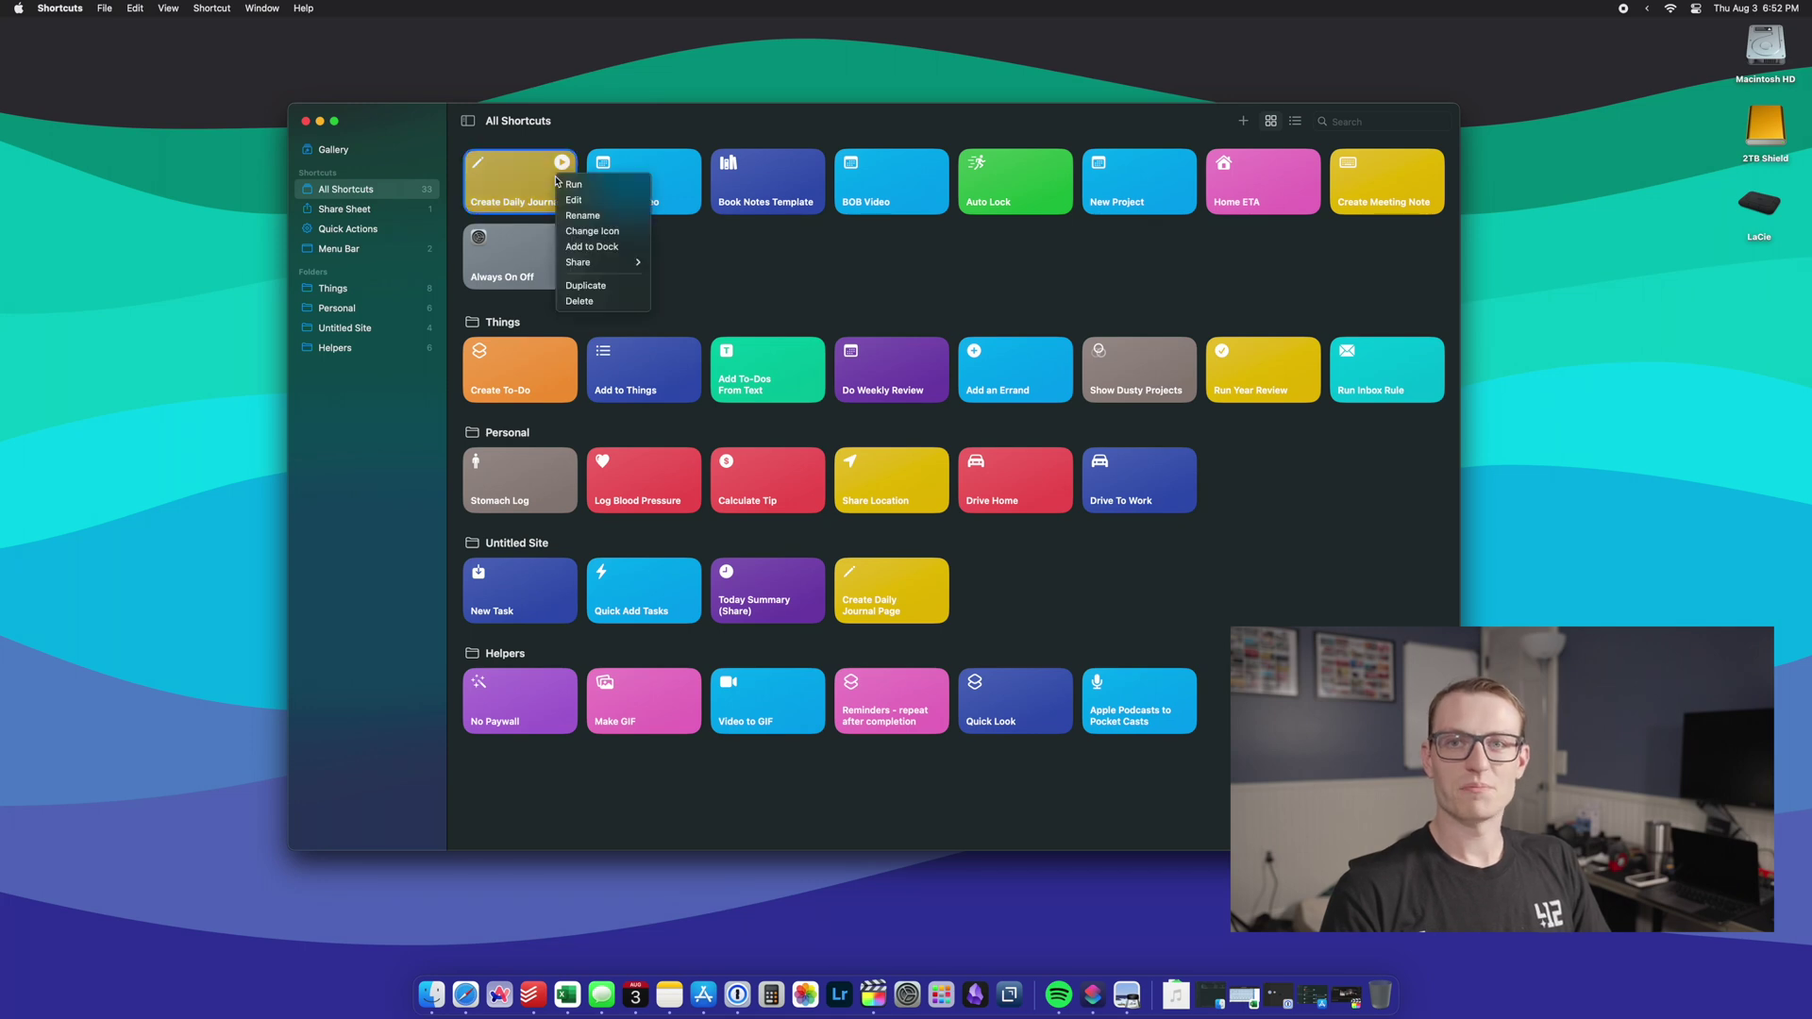
# - Edit Create Daily Journal, enlarge its window, and grant Get Current Weather location access
pyautogui.click(574, 200)
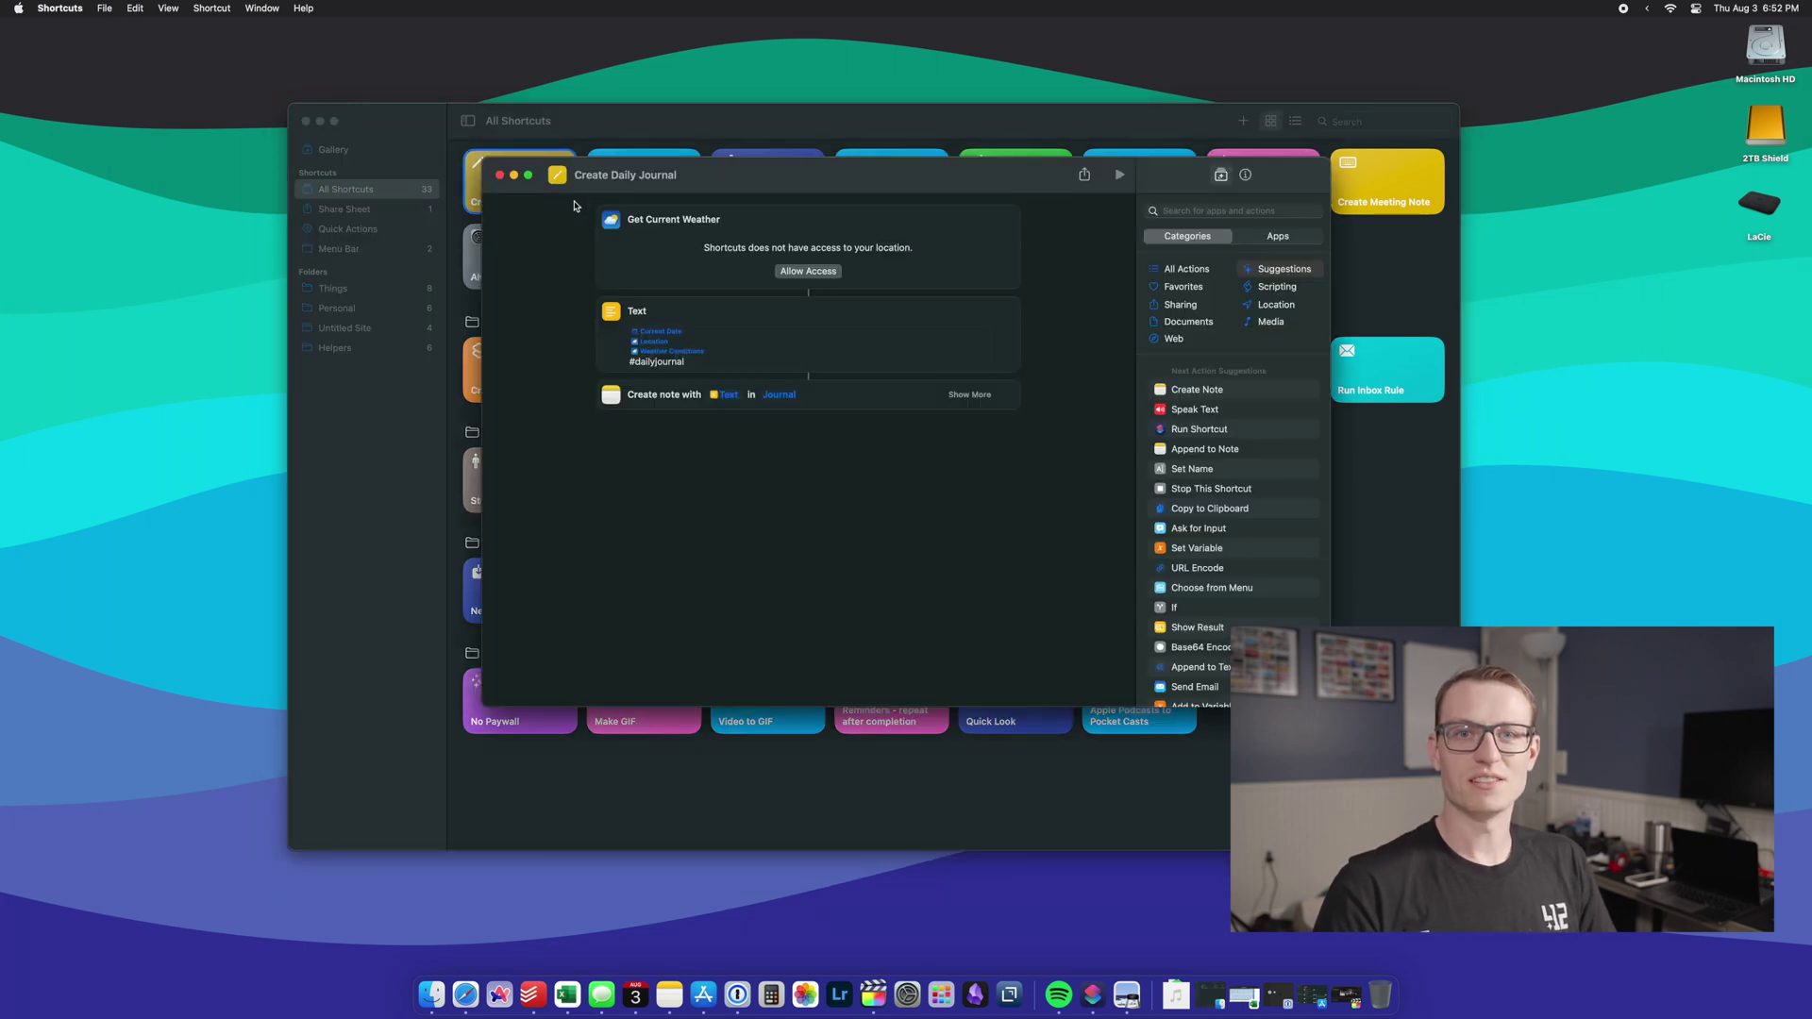
pyautogui.moveTo(1326, 705); pyautogui.dragTo(1429, 793)
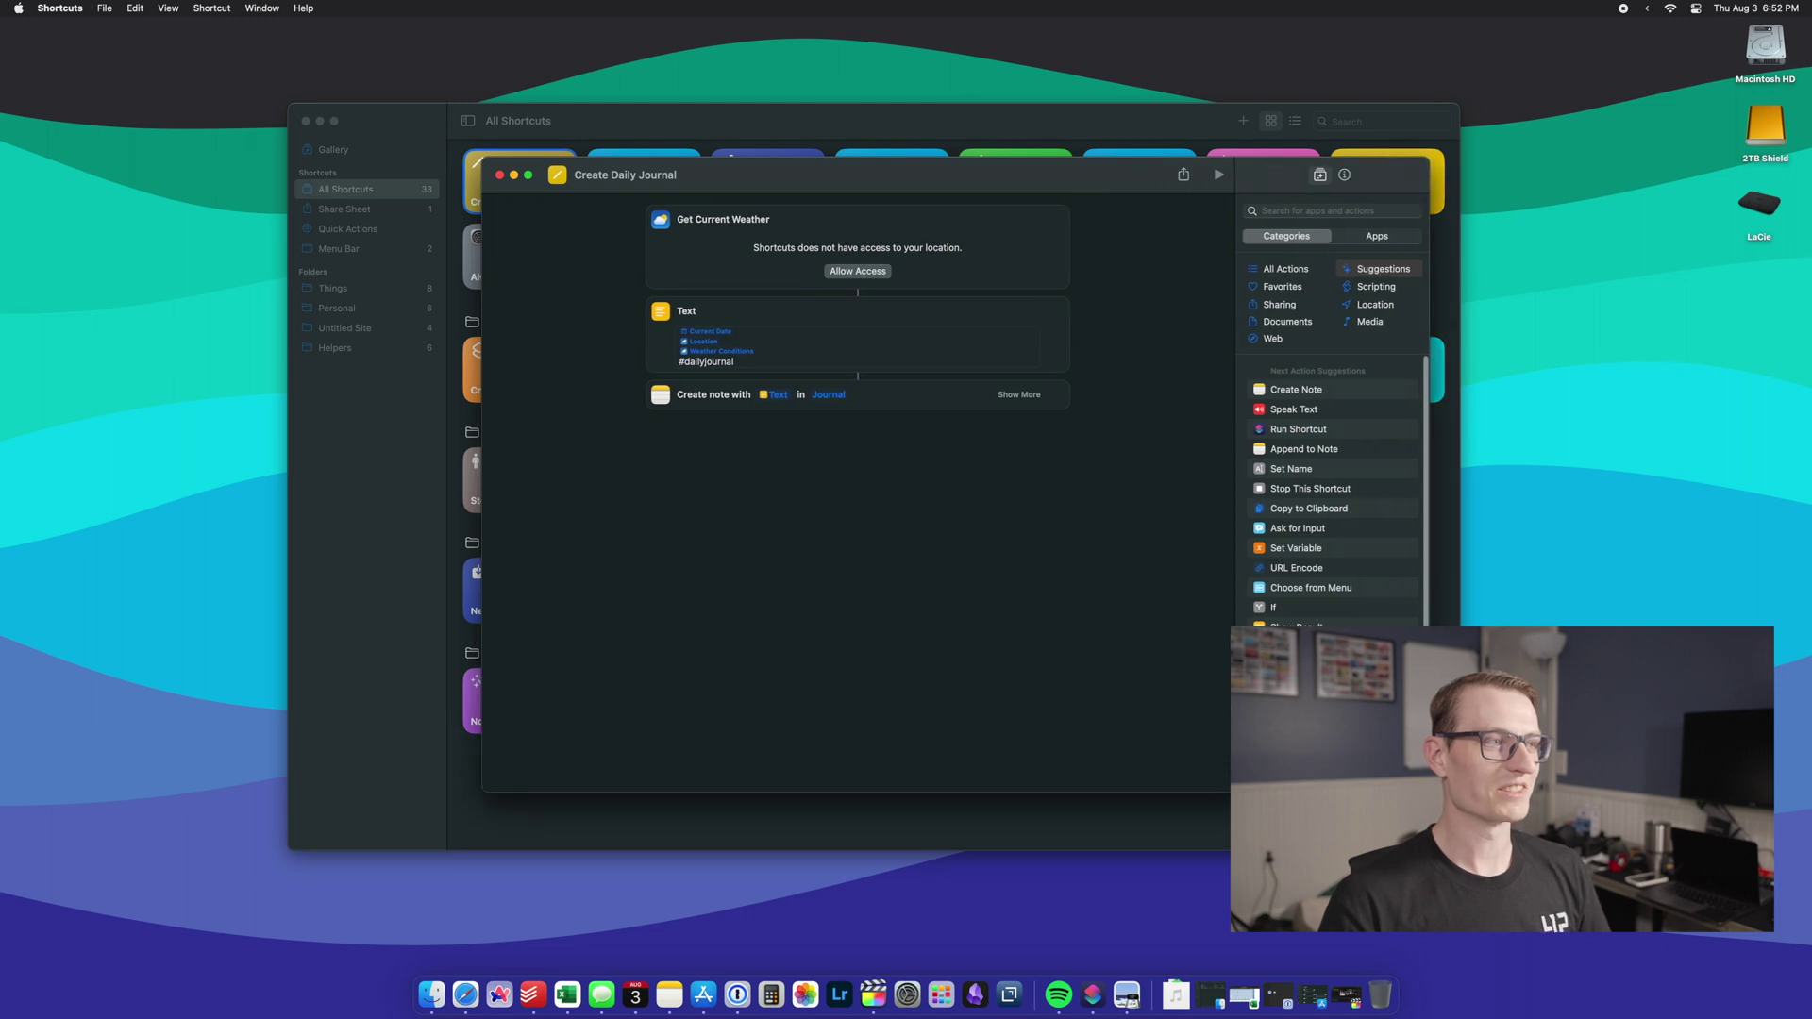
pyautogui.click(856, 271)
pyautogui.click(940, 360)
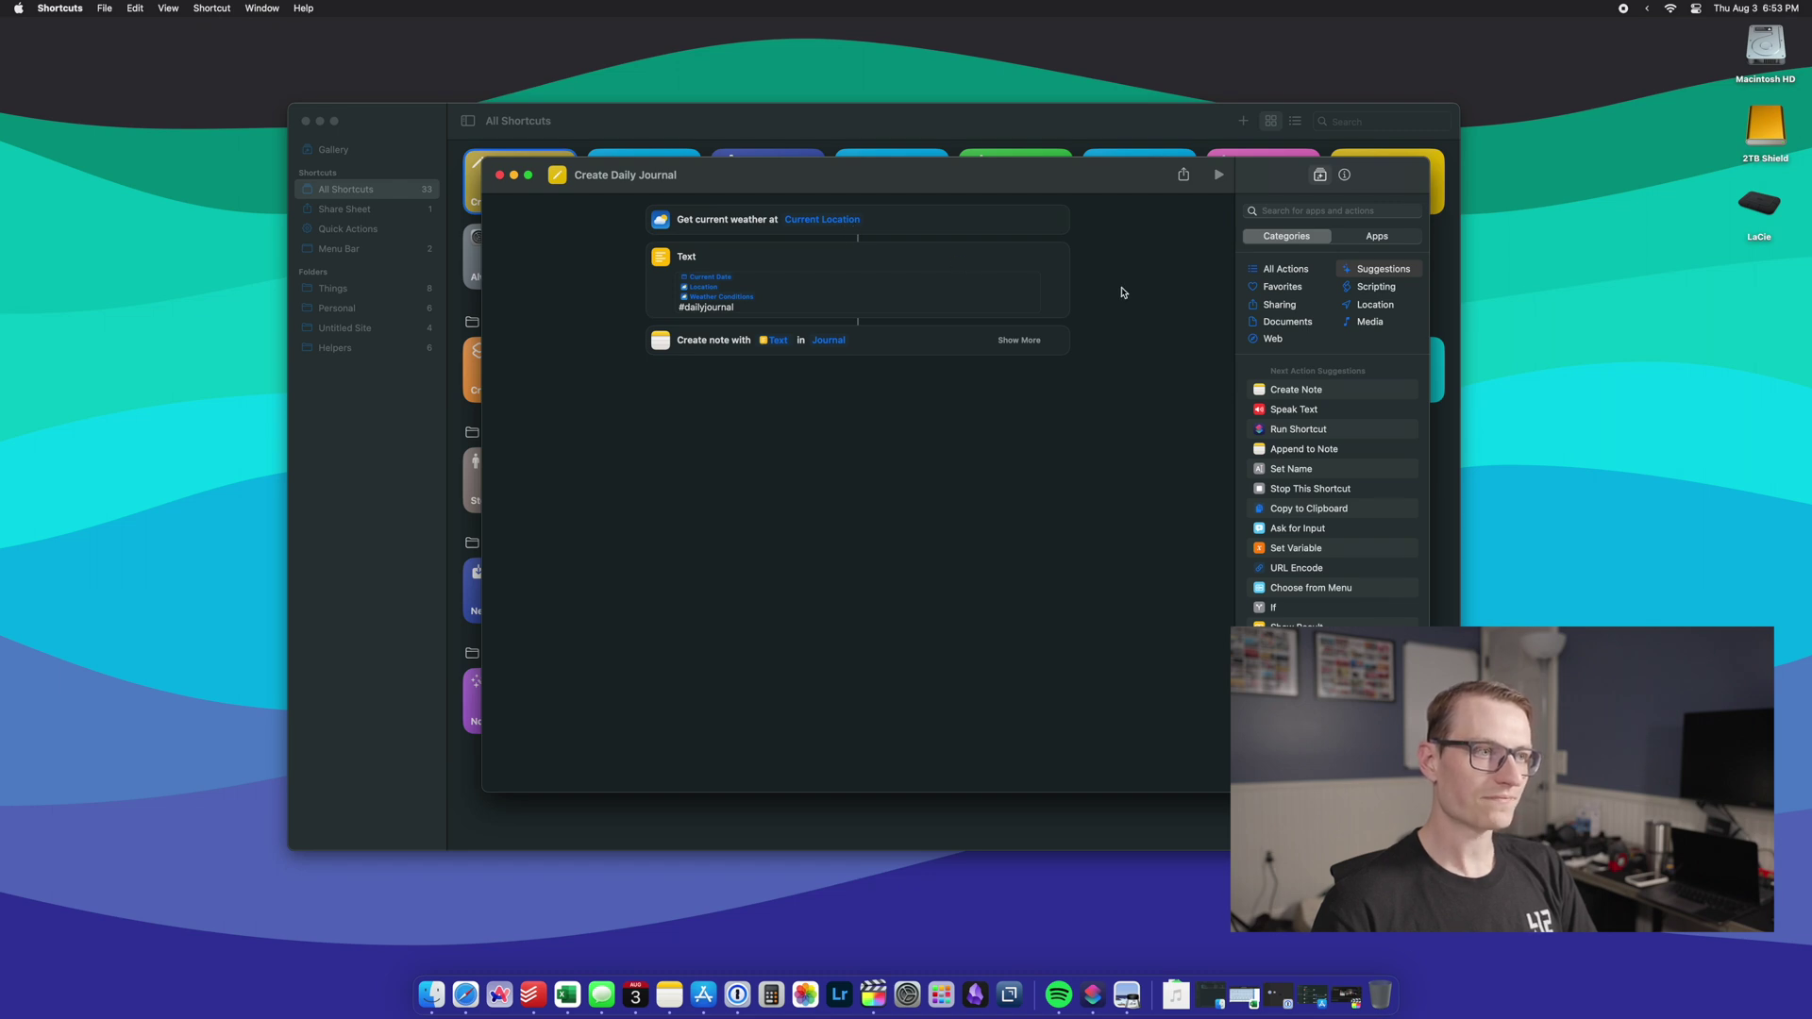
# - Check the weather's Current Location choice, then start editing the journal's Text action
pyautogui.click(840, 224)
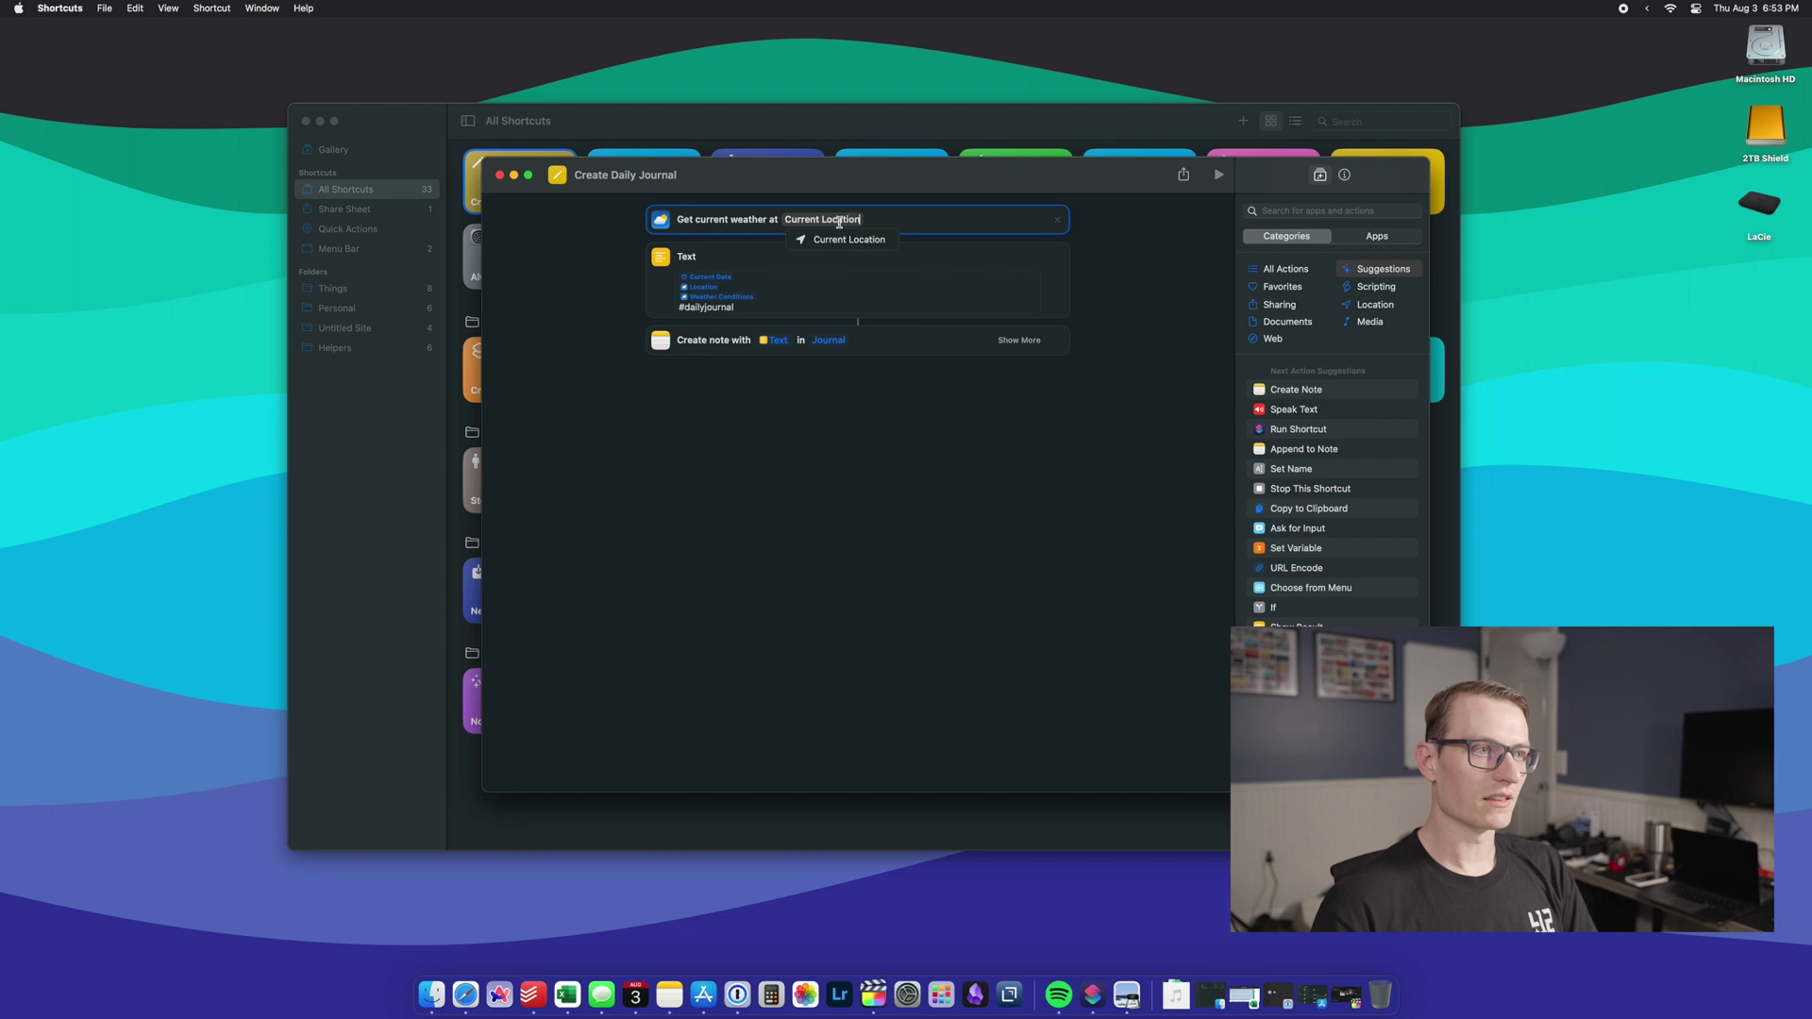
pyautogui.click(908, 223)
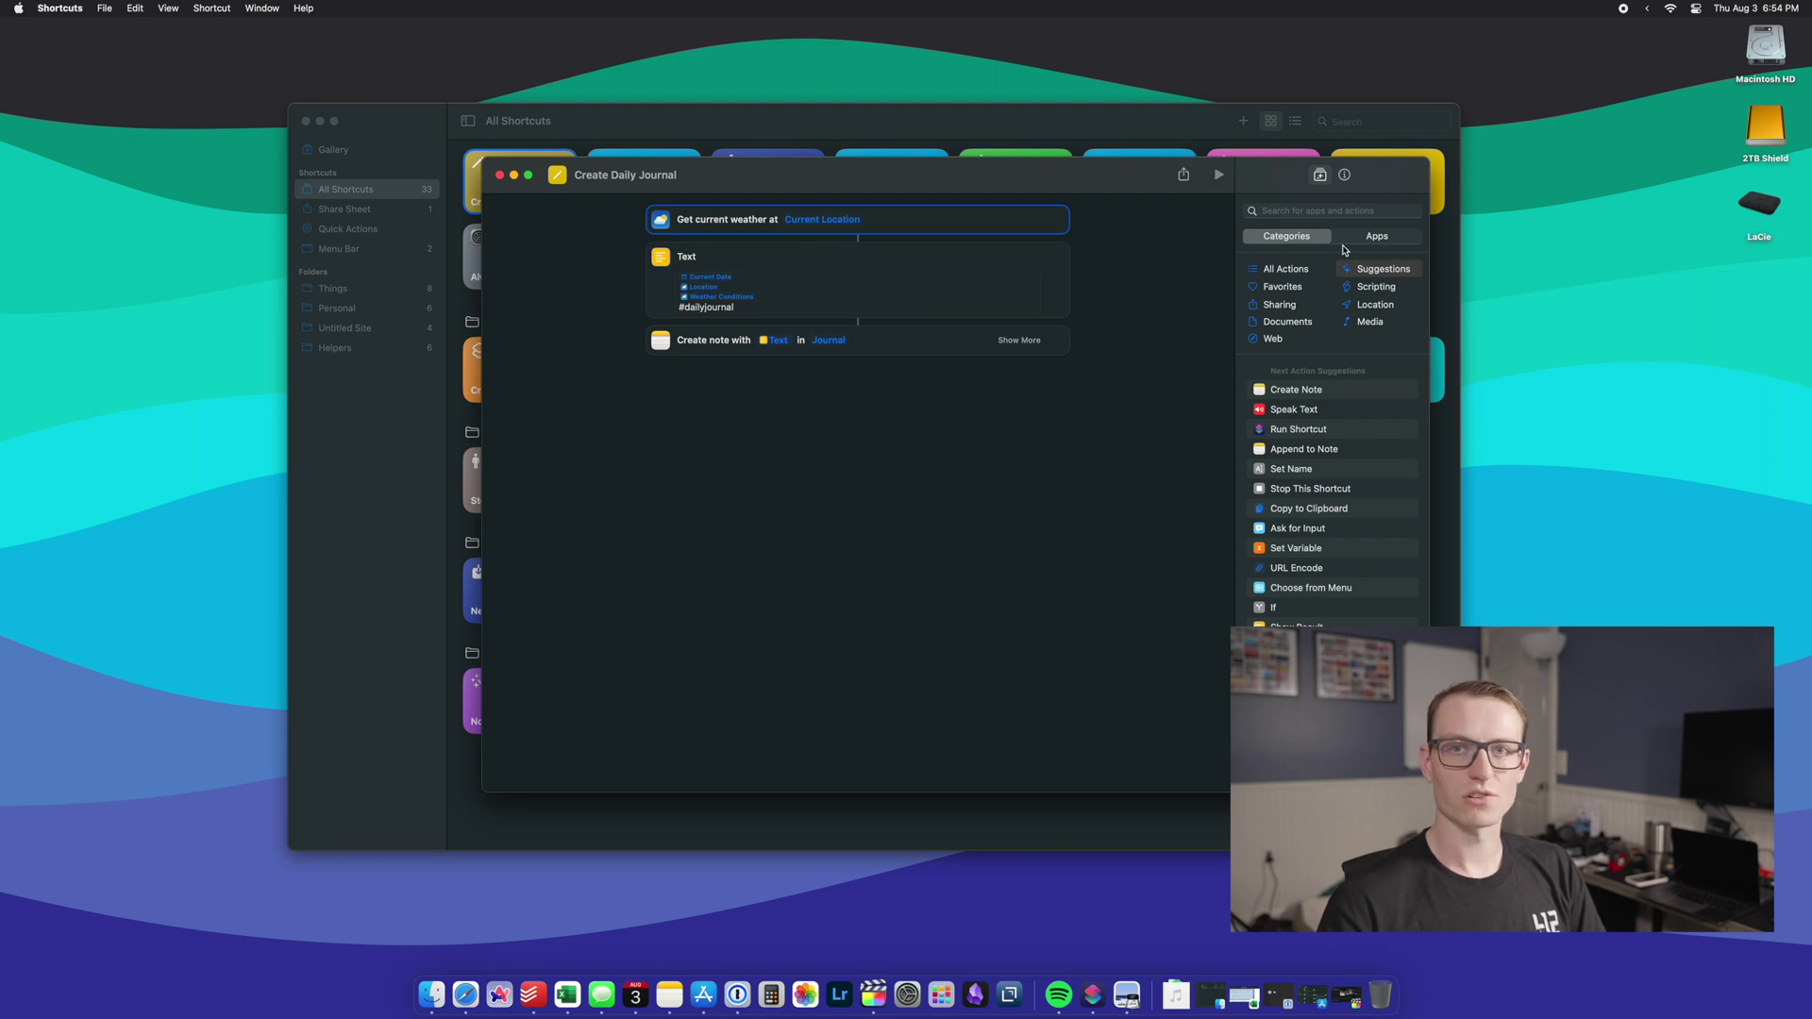
pyautogui.click(752, 278)
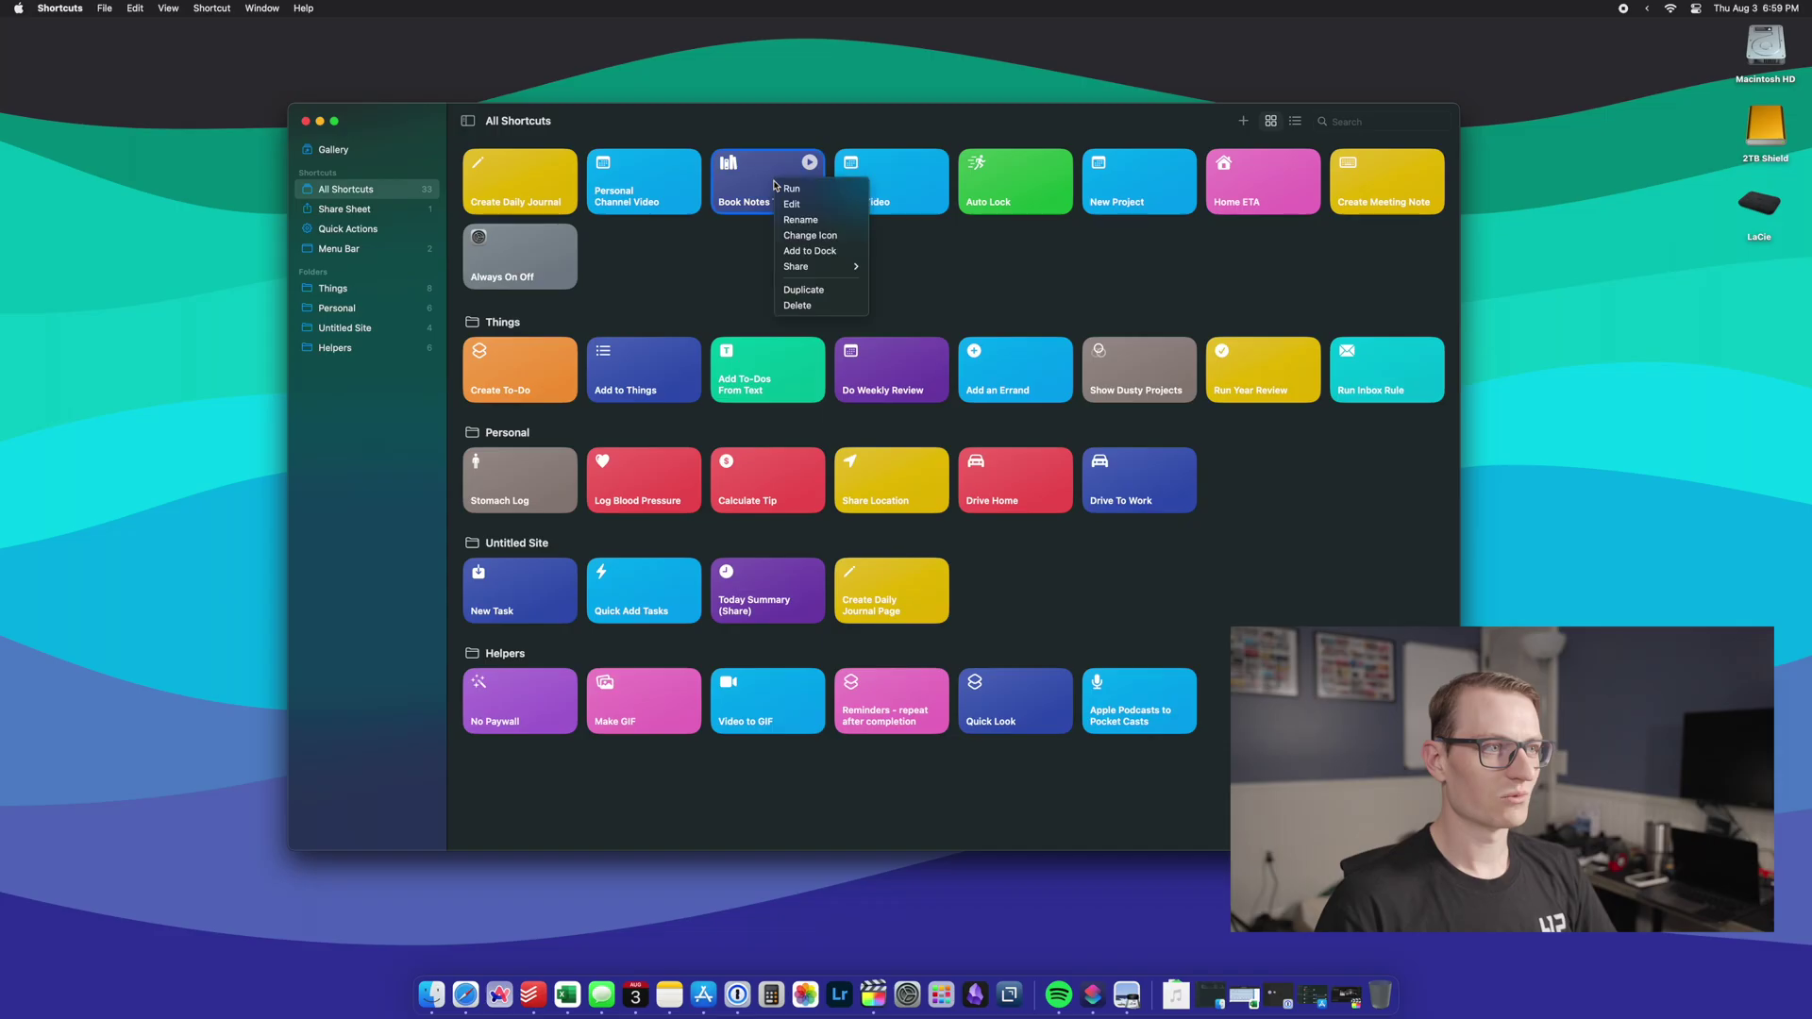
# - Choose Edit on the Book Notes Template tile to open its editor
pyautogui.click(802, 235)
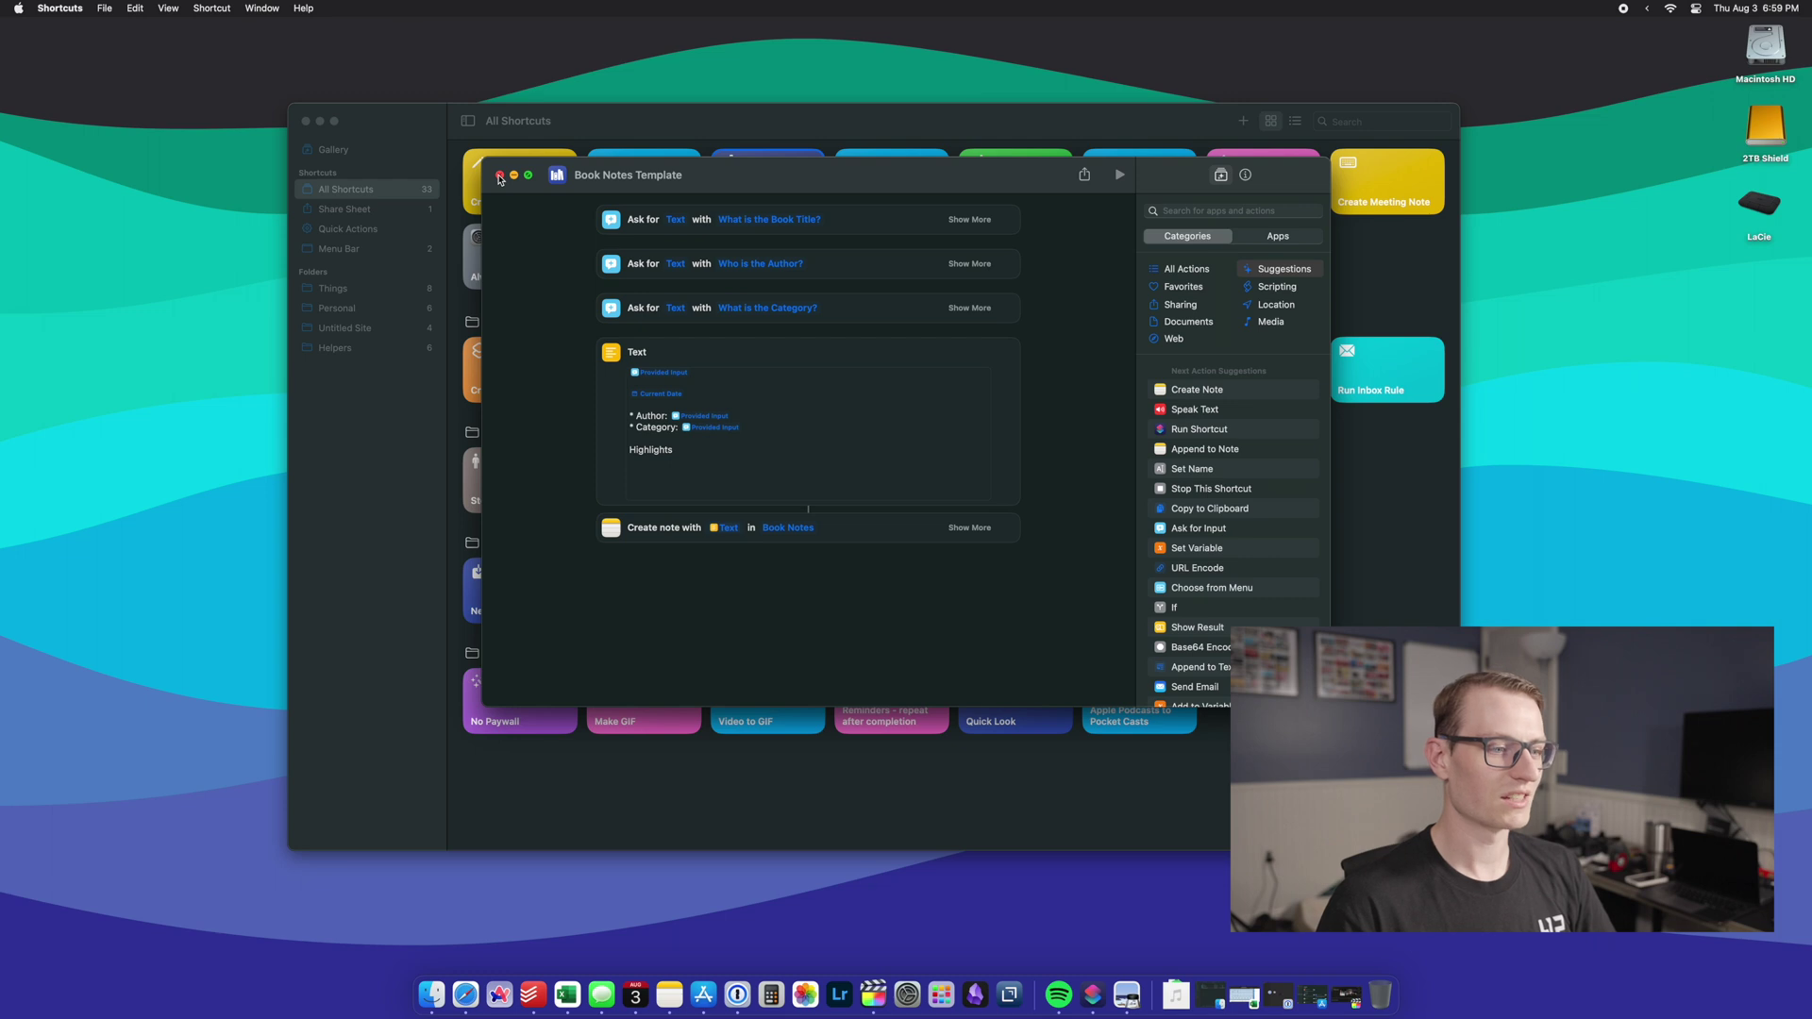
# - Close the Book Notes Template editor window
pyautogui.click(499, 176)
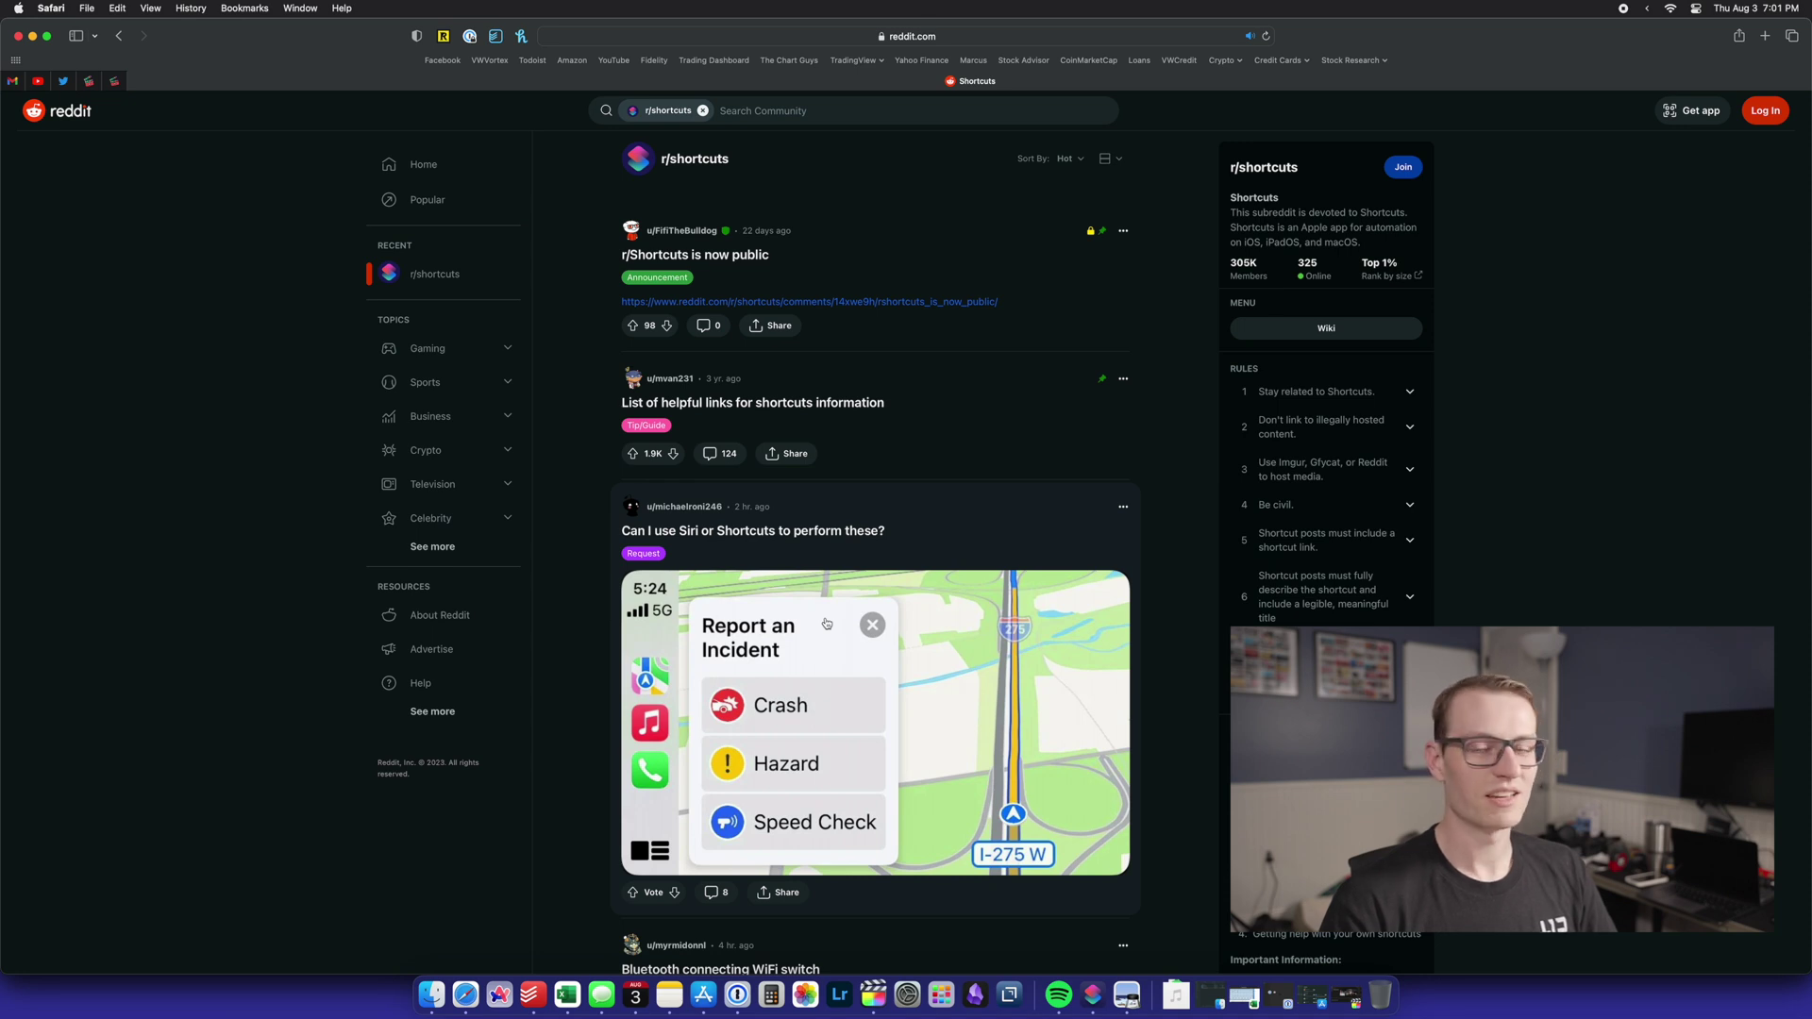
# - Scroll down the r/shortcuts feed to the expenses tracker and AirPods Balance posts
pyautogui.scroll(-10, 824, 620)
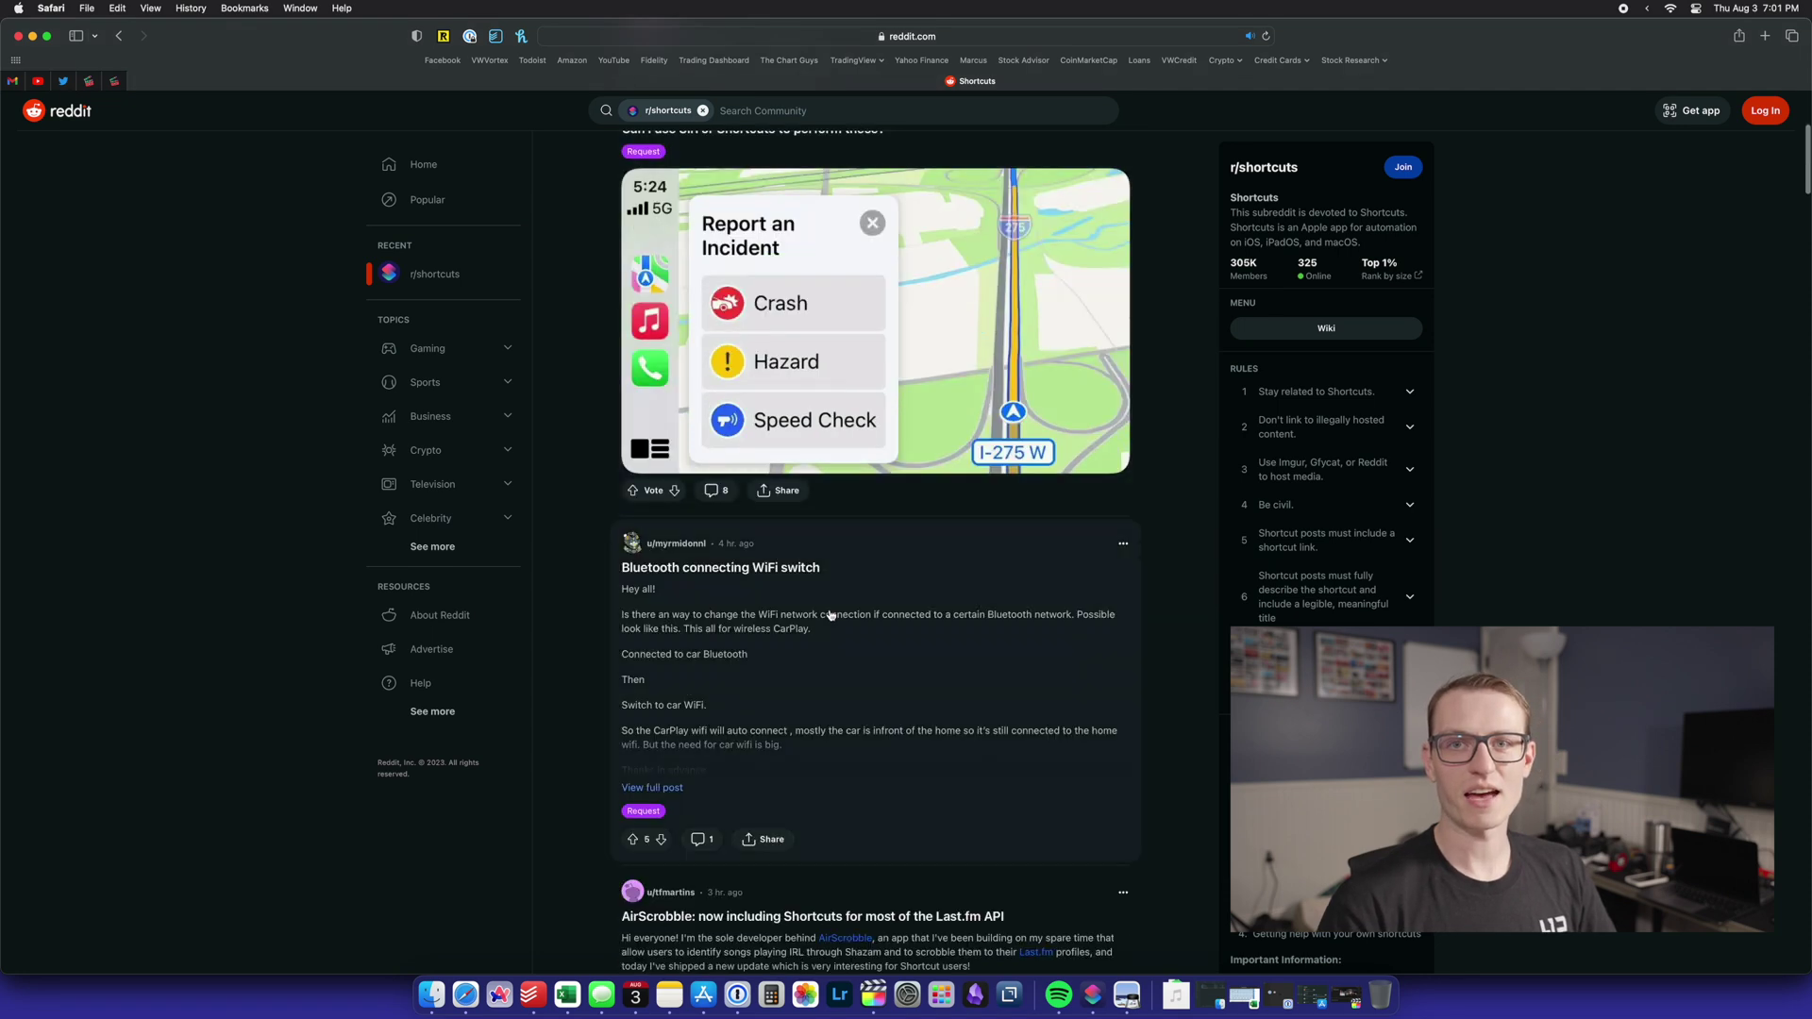
pyautogui.scroll(-11, 831, 615)
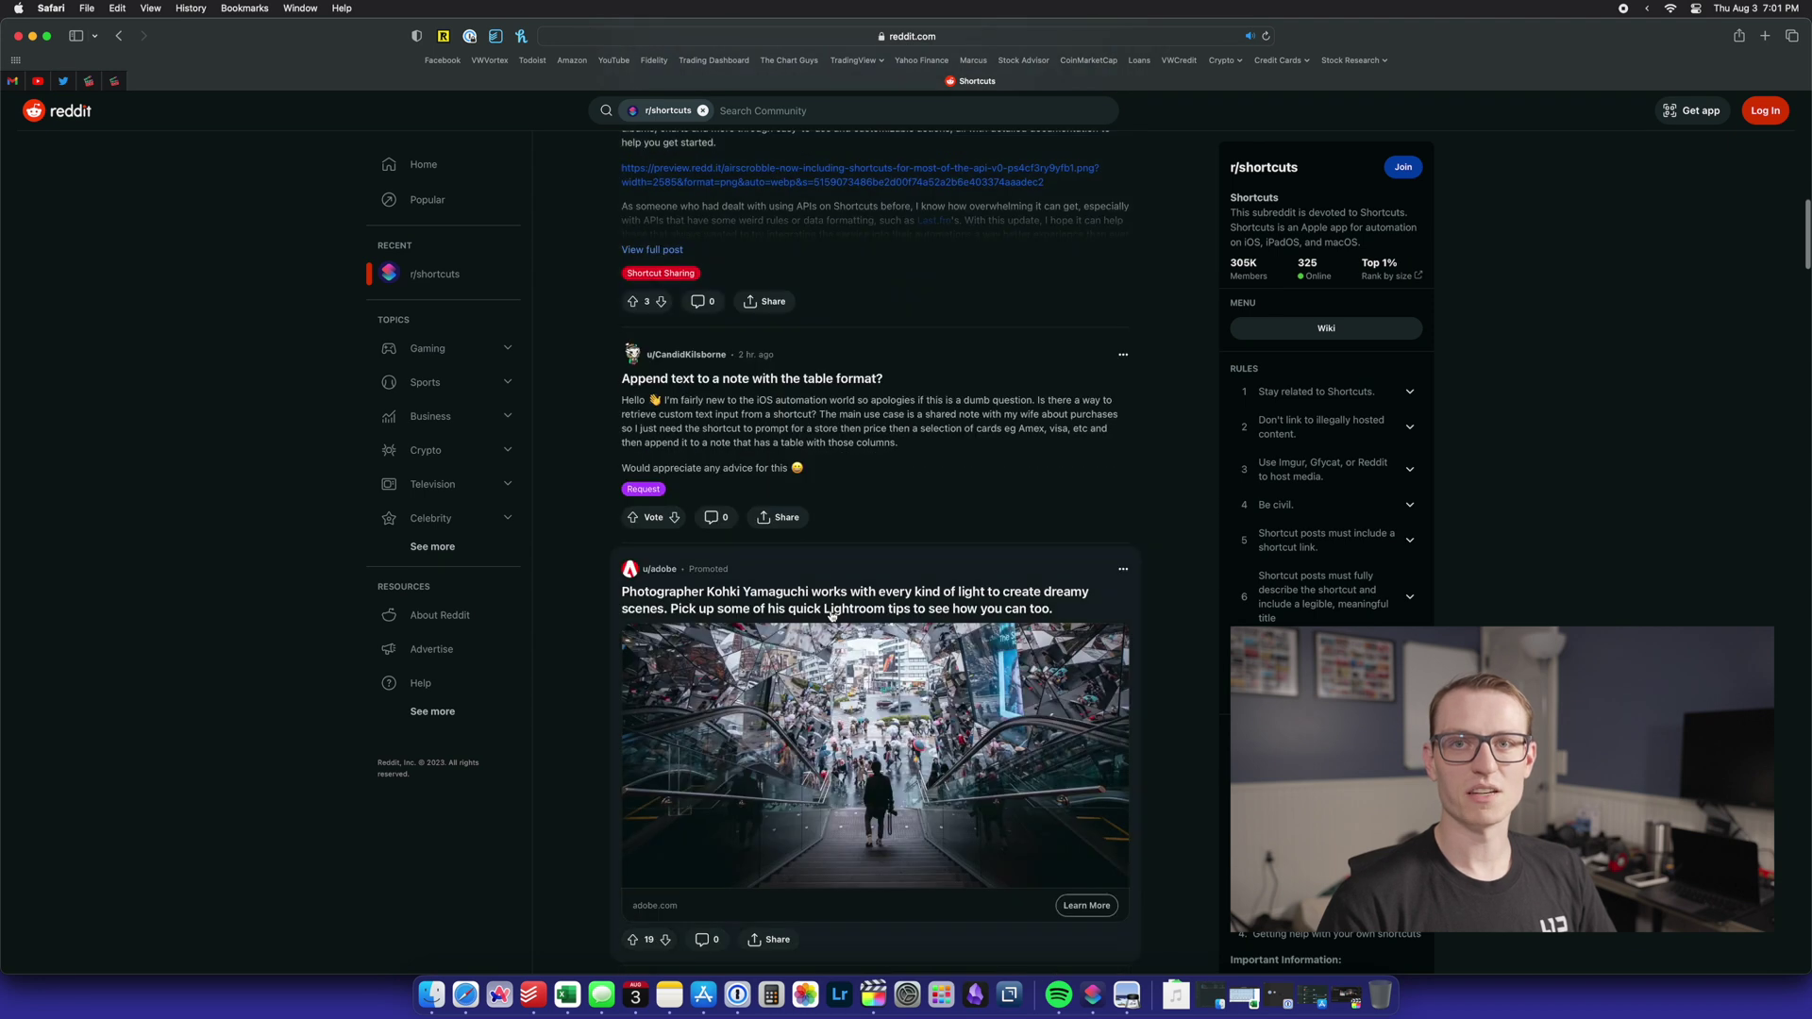
pyautogui.scroll(-10, 831, 615)
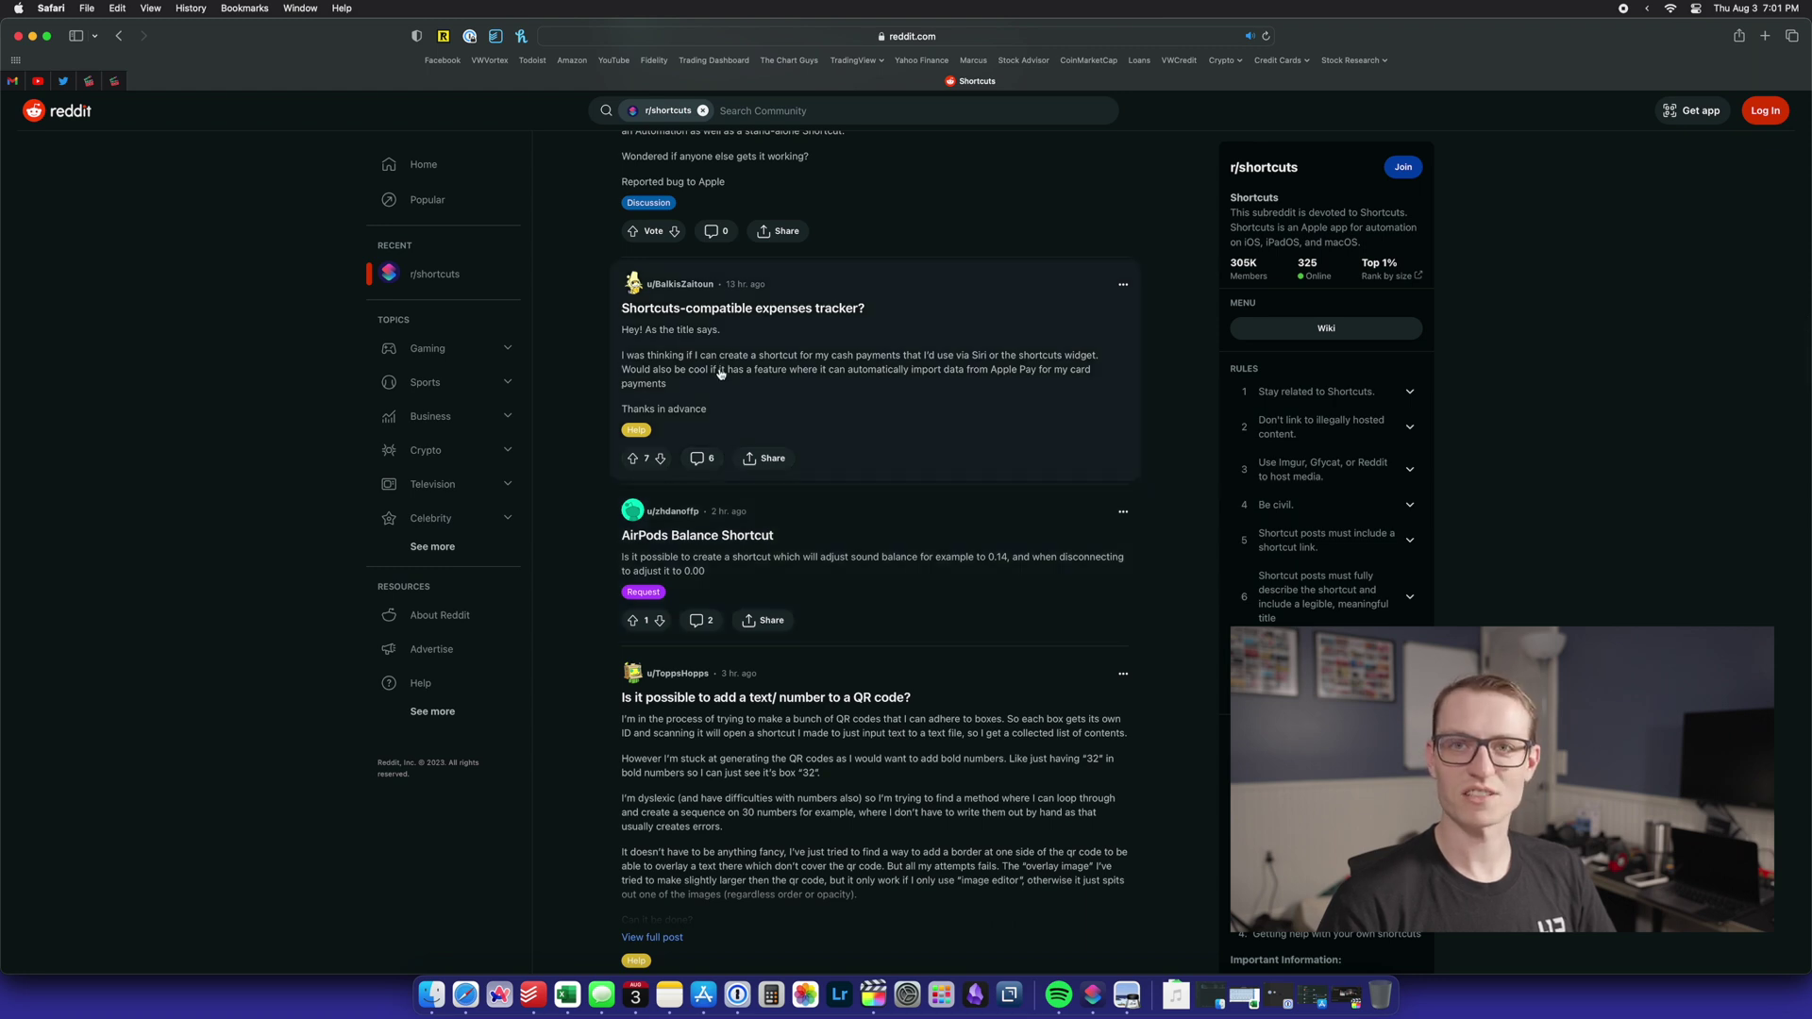
pyautogui.press('super+Tab')
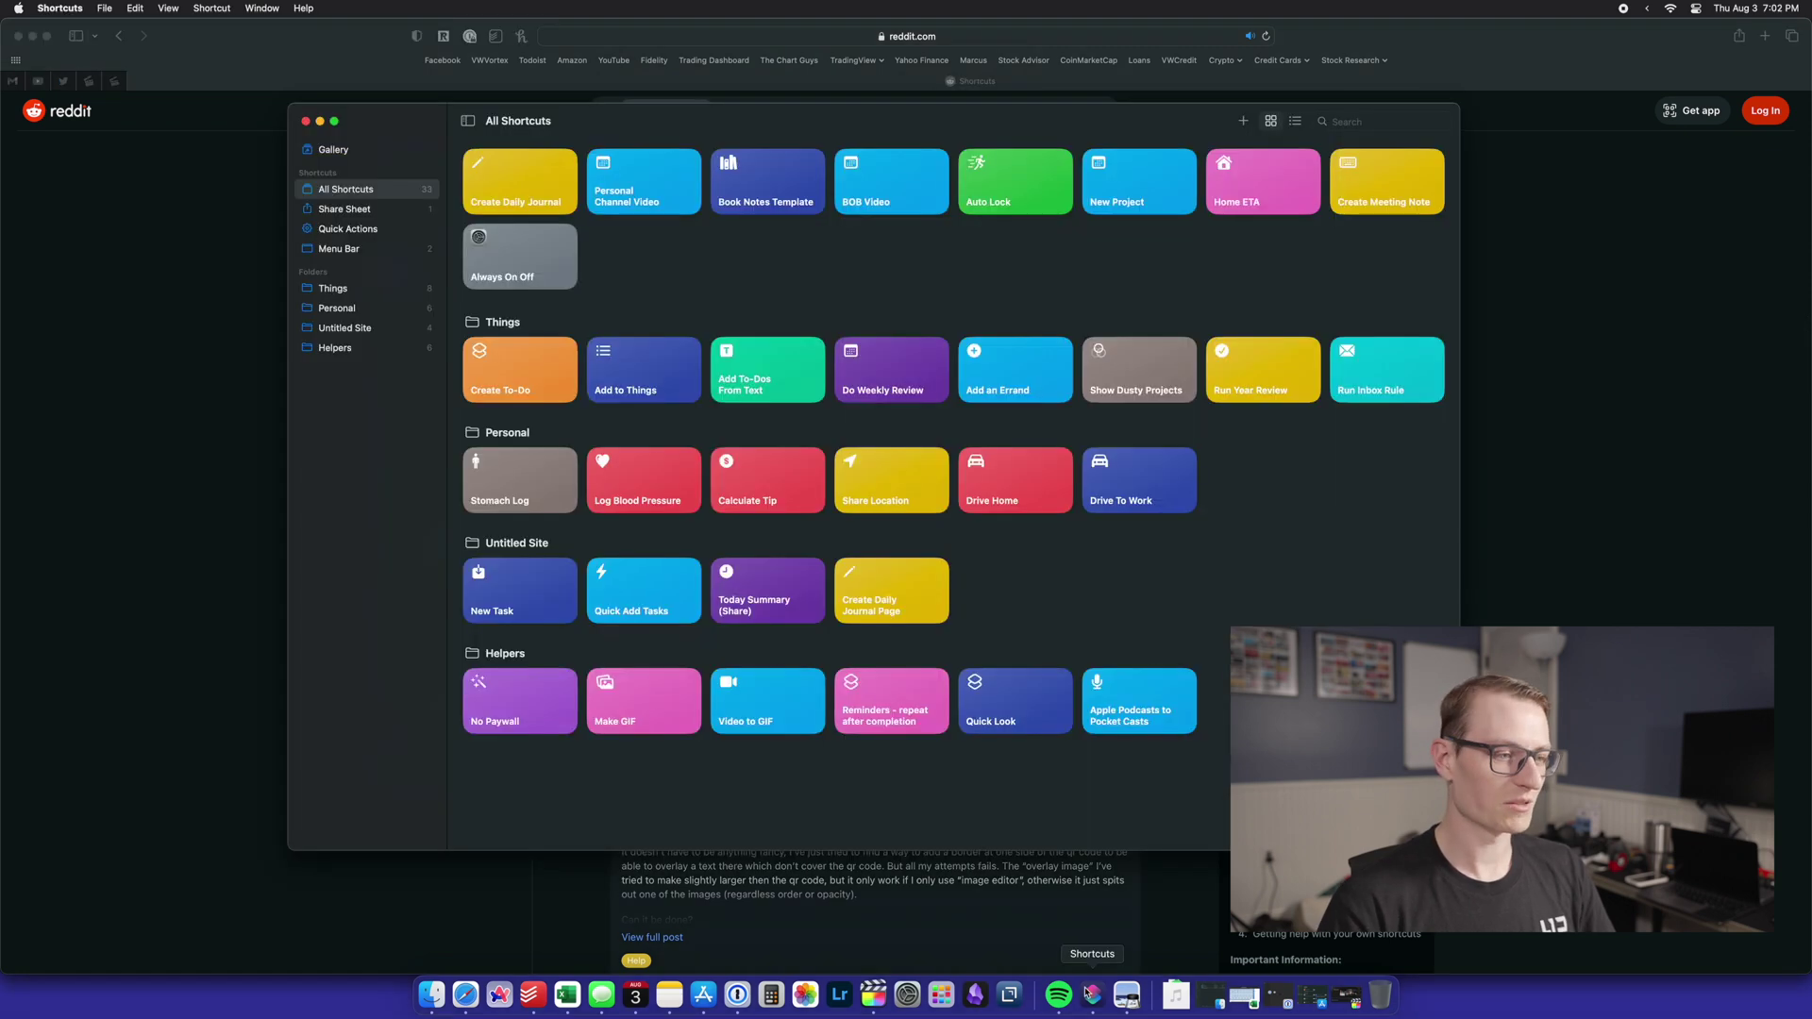